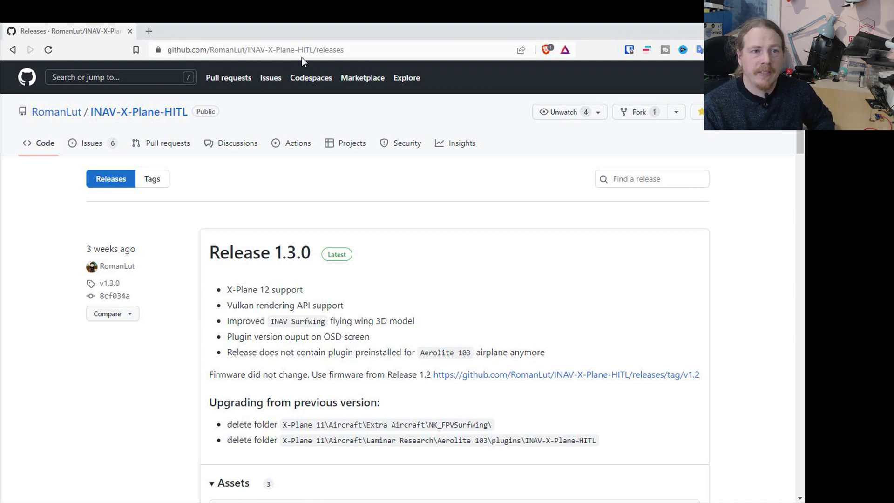
Look through the INAV-X-Plane-HITL repository's README, covering the Windows setup, flight controller configuration and sensor simulation sections
{"action": "left_click", "coordinate": [39, 143]}
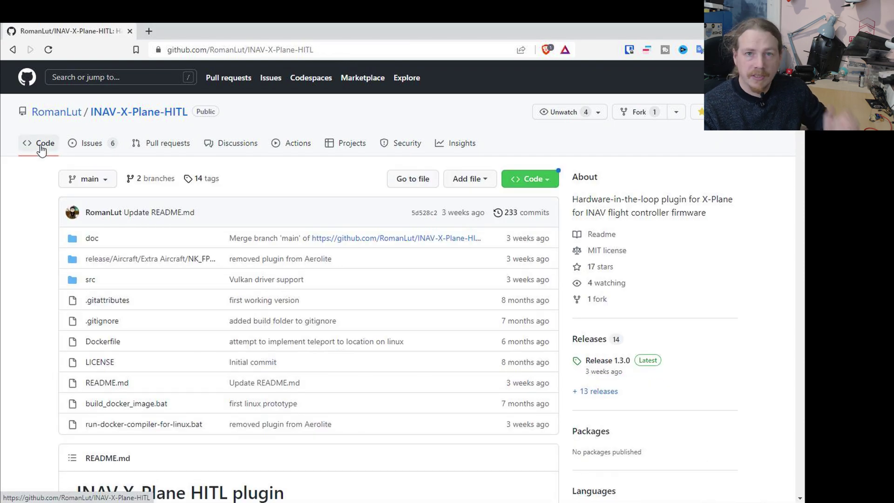
{"action": "scroll", "coordinate": [226, 259], "scroll_direction": "down", "scroll_amount": 5}
{"action": "scroll", "coordinate": [228, 259], "scroll_direction": "down", "scroll_amount": 20}
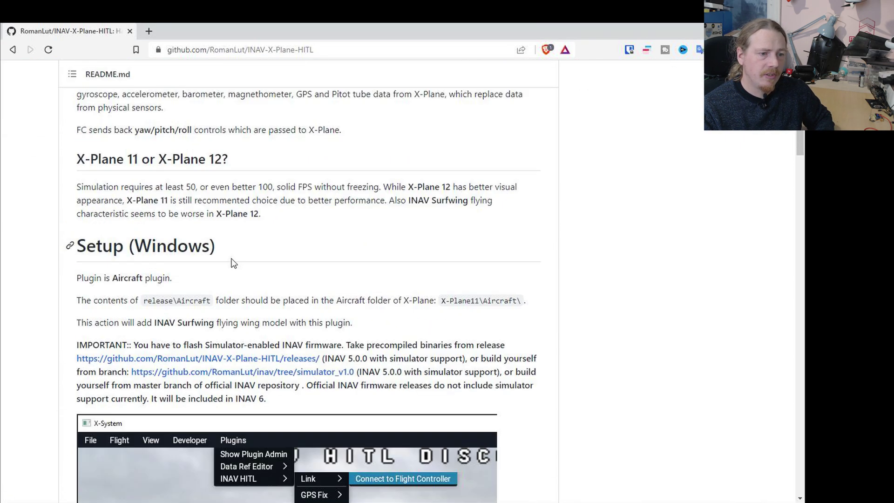
{"action": "scroll", "coordinate": [235, 259], "scroll_direction": "down", "scroll_amount": 20}
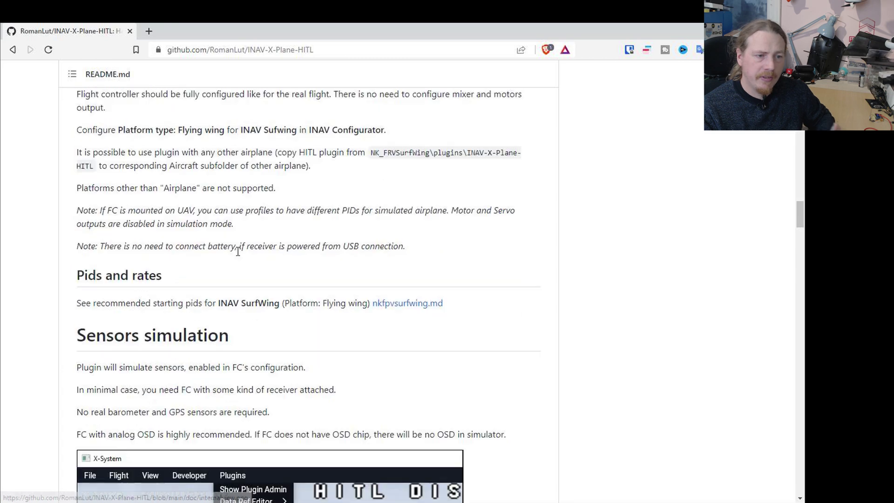
{"action": "scroll", "coordinate": [238, 257], "scroll_direction": "down", "scroll_amount": 20}
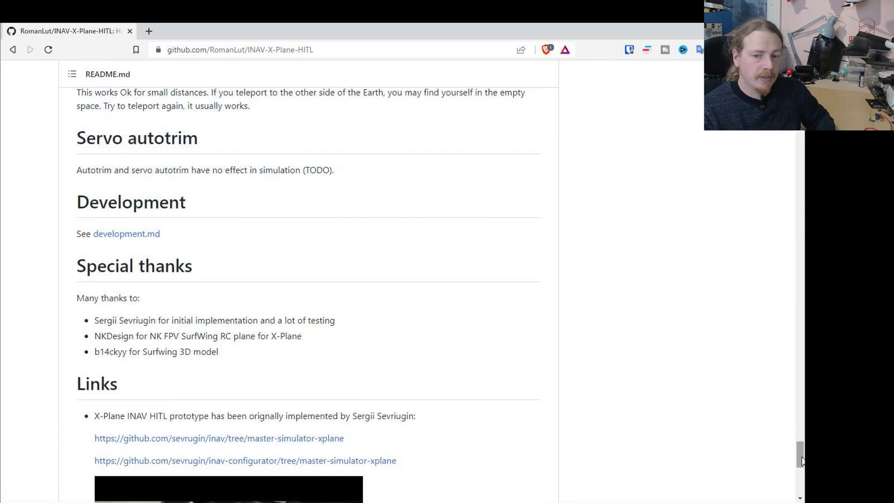
{"action": "scroll", "coordinate": [802, 461], "scroll_direction": "down", "scroll_amount": 5}
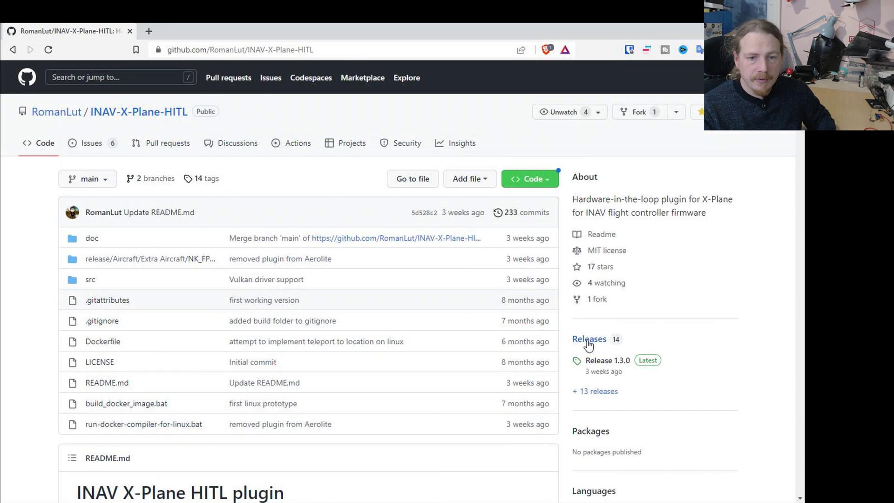
Open the repository's releases and review the Release 1.3.0 notes, highlighting the Vulkan rendering API and X-Plane 12 support entries
{"action": "left_click", "coordinate": [589, 339]}
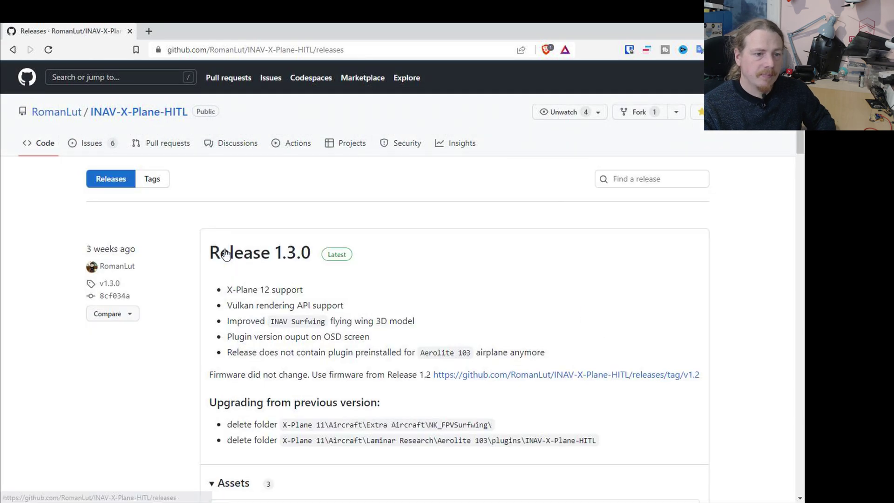
{"action": "scroll", "coordinate": [262, 221], "scroll_direction": "down", "scroll_amount": 2}
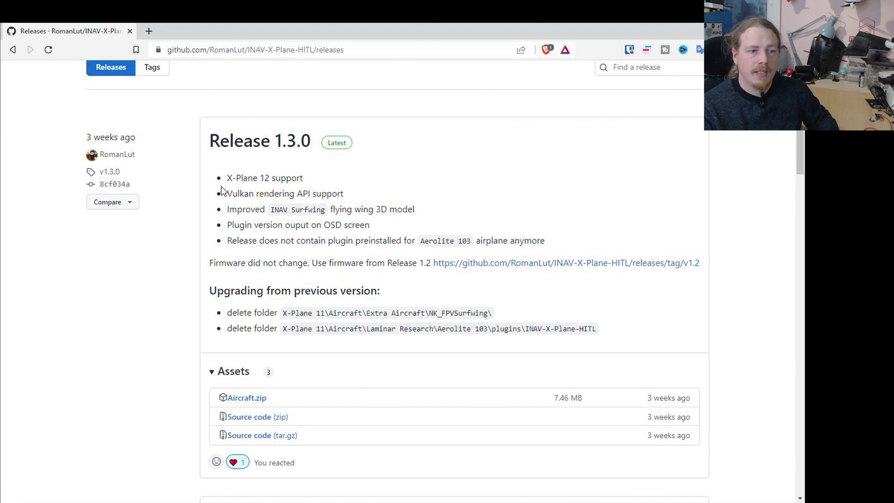
{"action": "left_click_drag", "start_coordinate": [222, 187], "coordinate": [343, 193]}
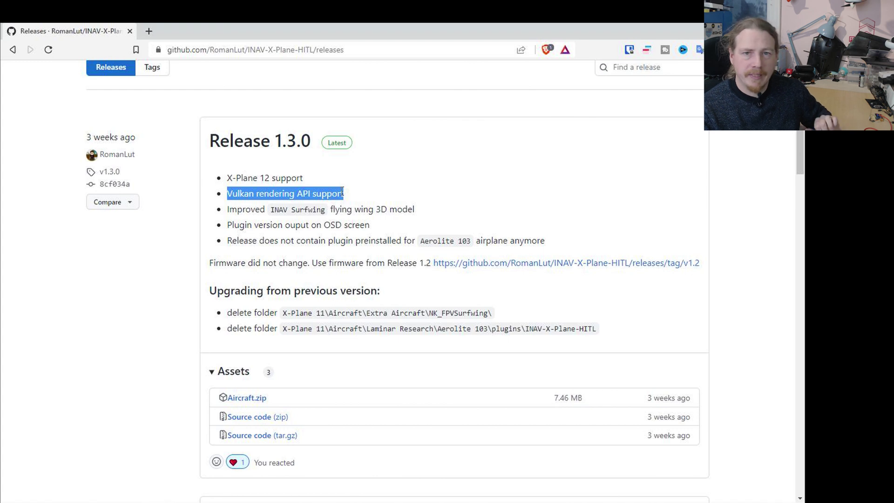
{"action": "scroll", "coordinate": [238, 185], "scroll_direction": "down", "scroll_amount": 1}
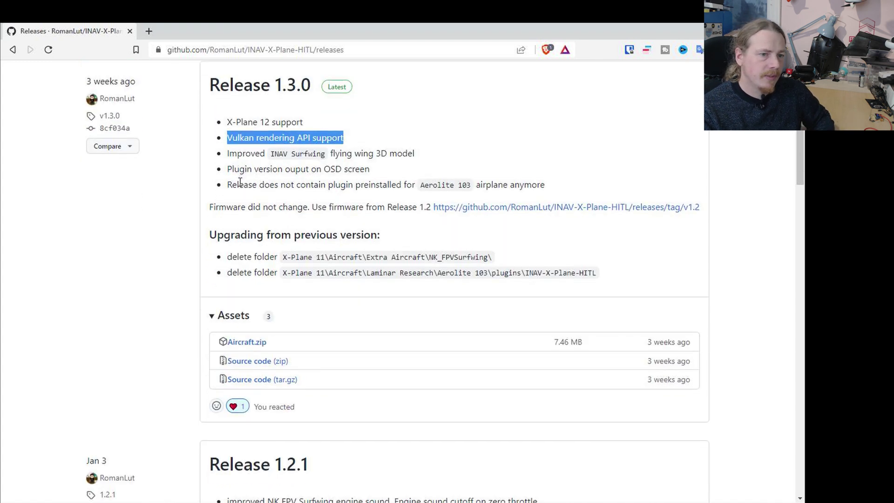
{"action": "left_click_drag", "start_coordinate": [227, 122], "coordinate": [300, 120]}
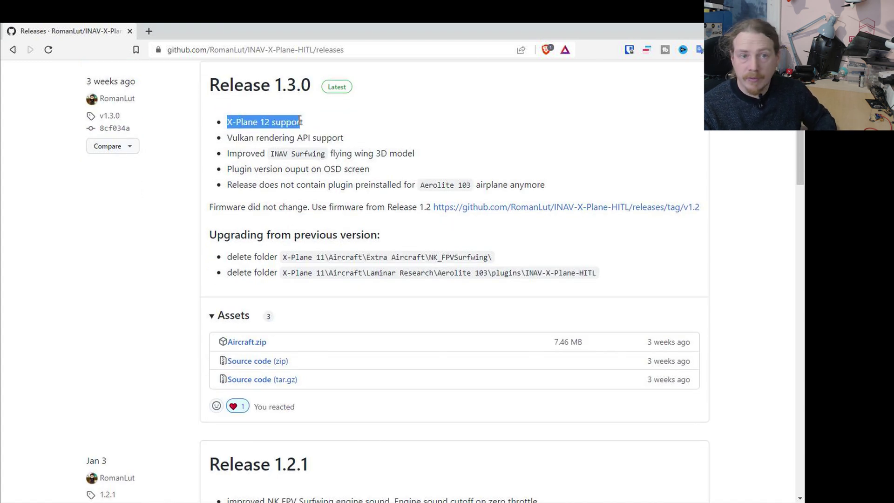
Download Aircraft.zip from Release 1.3.0 to the Desktop and highlight the NK_FPVSurfwing folder name in the upgrade notes
{"action": "left_click", "coordinate": [250, 344]}
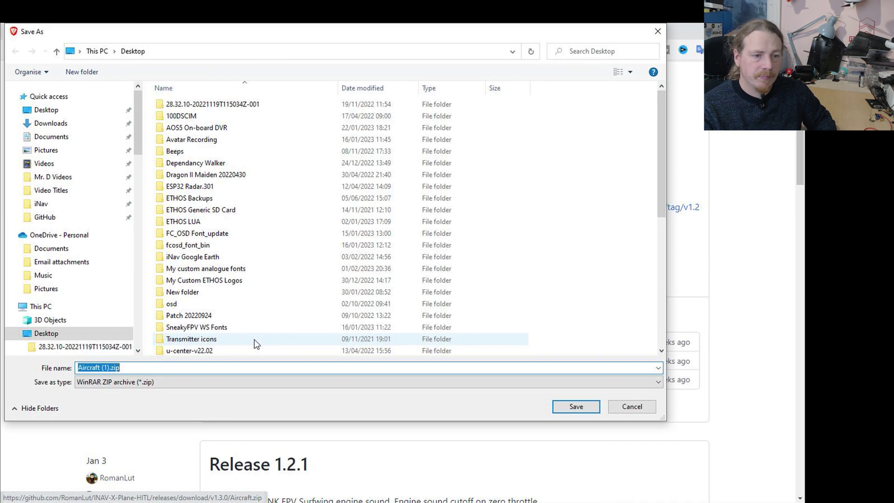
{"action": "left_click", "coordinate": [46, 333]}
{"action": "left_click", "coordinate": [575, 409]}
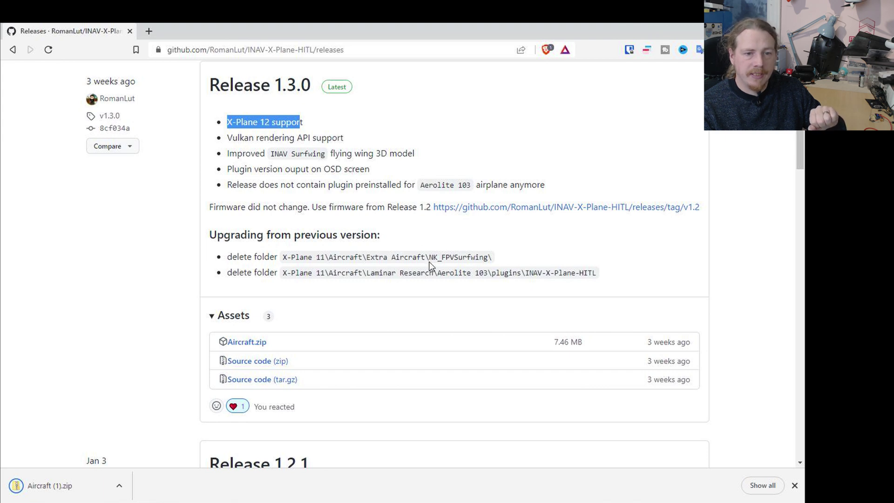
{"action": "left_click_drag", "start_coordinate": [430, 260], "coordinate": [487, 262]}
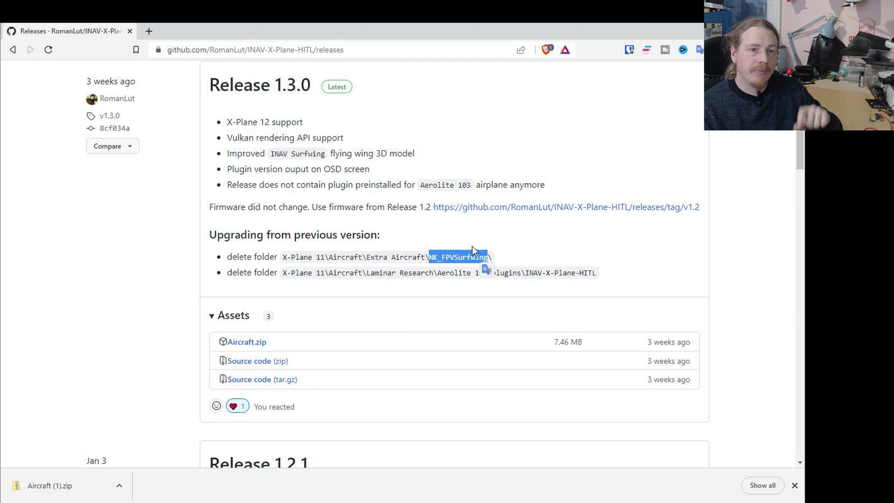
Open the "New X-Plane Models for INAV" thread in the repository's discussions
{"action": "scroll", "coordinate": [409, 224], "scroll_direction": "up", "scroll_amount": 3}
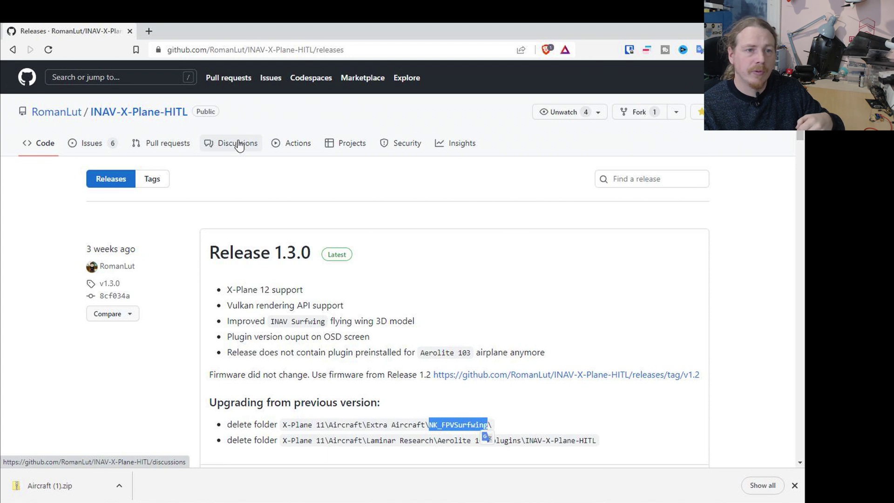
{"action": "left_click", "coordinate": [238, 149]}
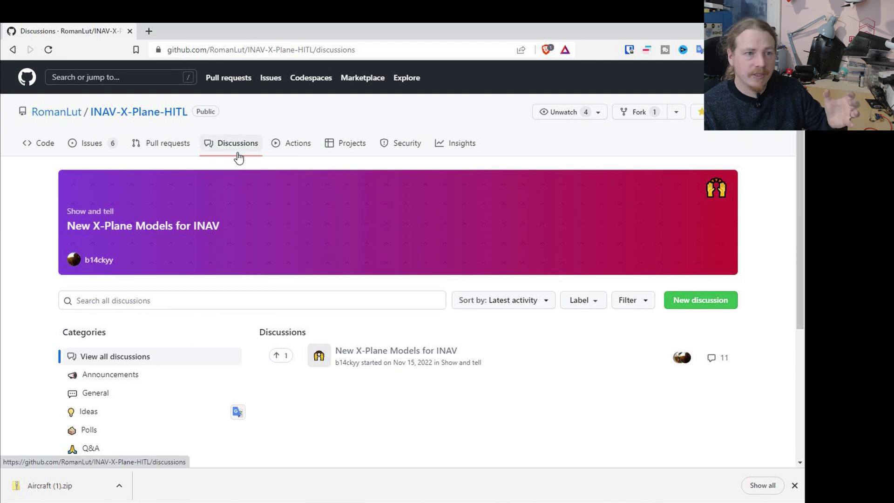
{"action": "mouse_move", "coordinate": [346, 356]}
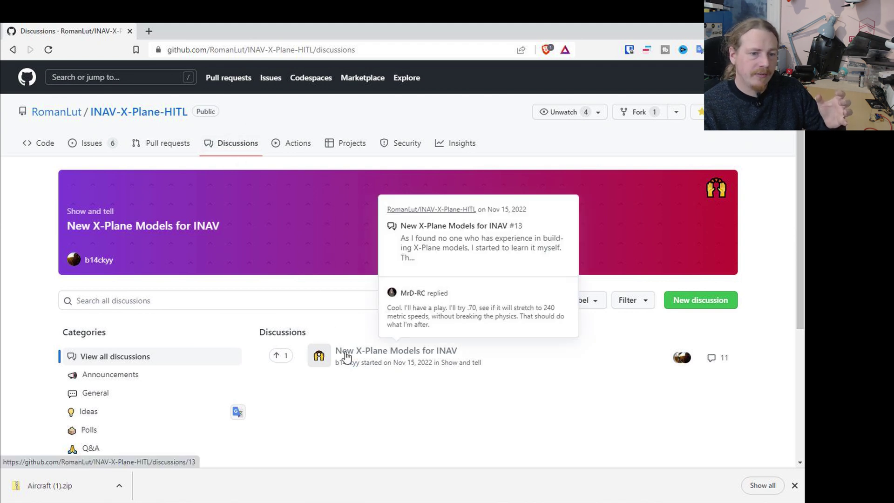
{"action": "left_click", "coordinate": [416, 352]}
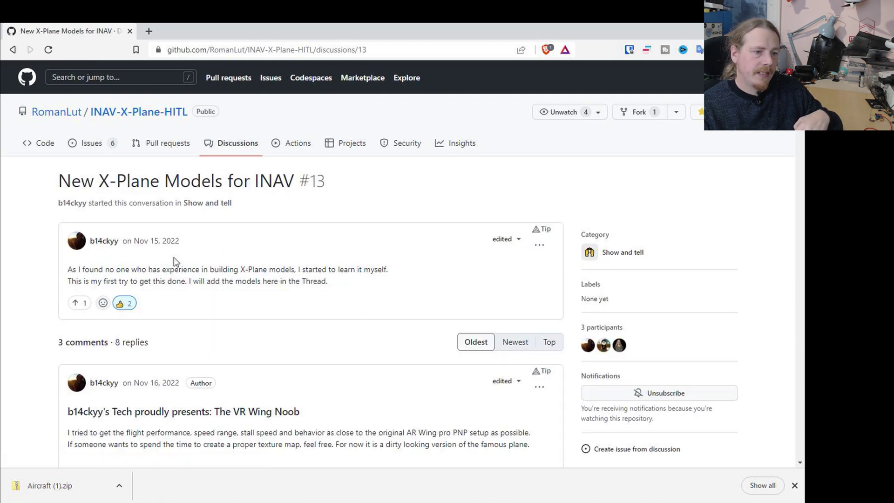
Download VR Wing Noob.zip from the thread's first comment to the Desktop and dismiss the browser's download list
{"action": "scroll", "coordinate": [174, 259], "scroll_direction": "down", "scroll_amount": 5}
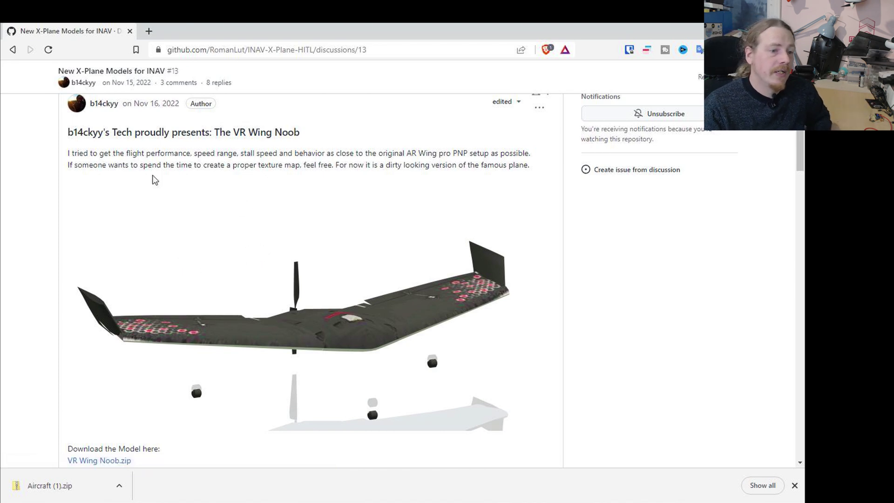
{"action": "scroll", "coordinate": [155, 180], "scroll_direction": "down", "scroll_amount": 2}
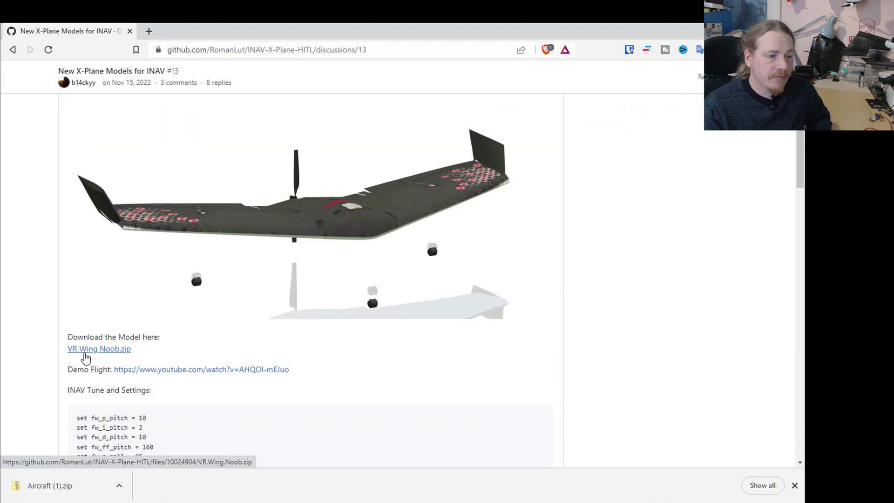
{"action": "left_click", "coordinate": [114, 353]}
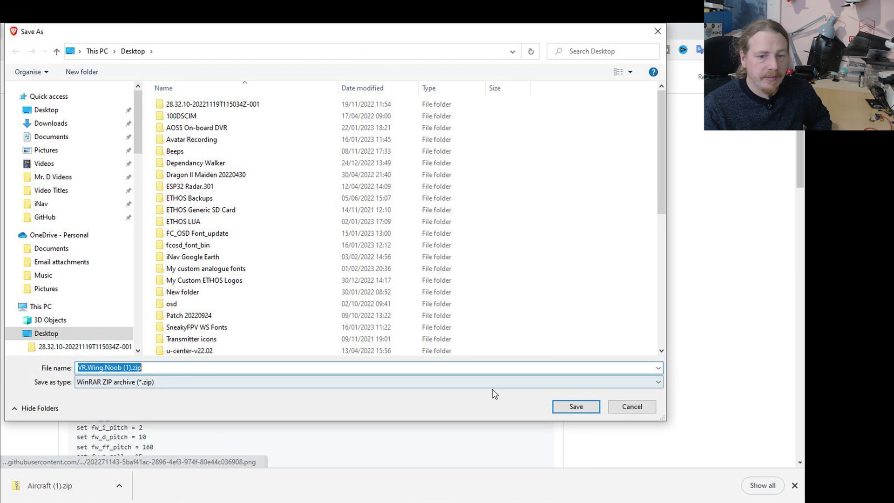
{"action": "left_click", "coordinate": [573, 407]}
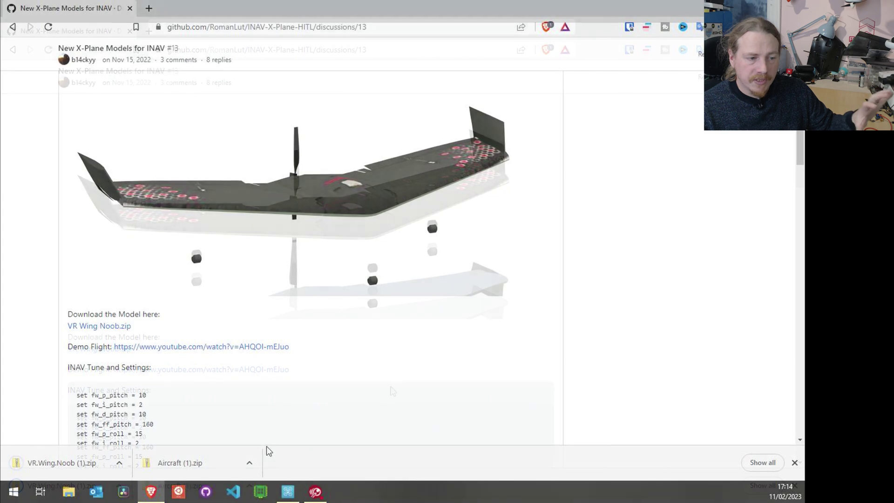
{"action": "left_click", "coordinate": [794, 462]}
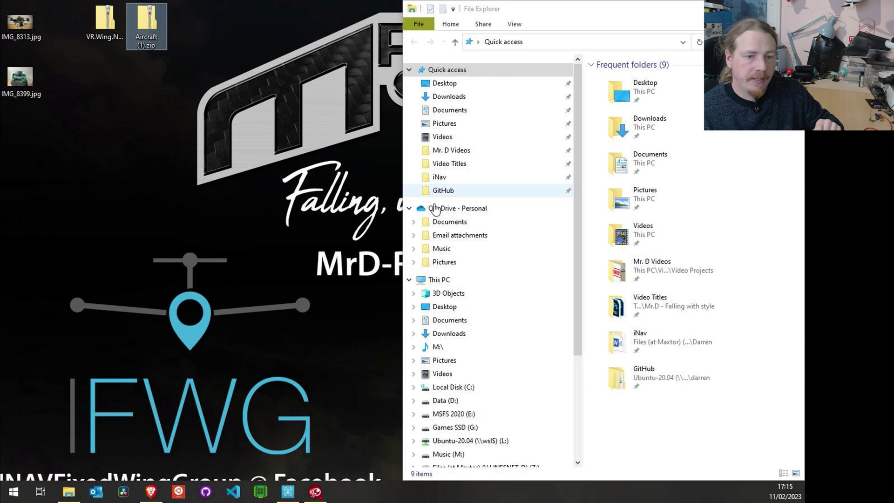
Switch to Steam and open the local installation folder of X-Plane 11 from the game library
{"action": "scroll", "coordinate": [419, 261], "scroll_direction": "down", "scroll_amount": 1}
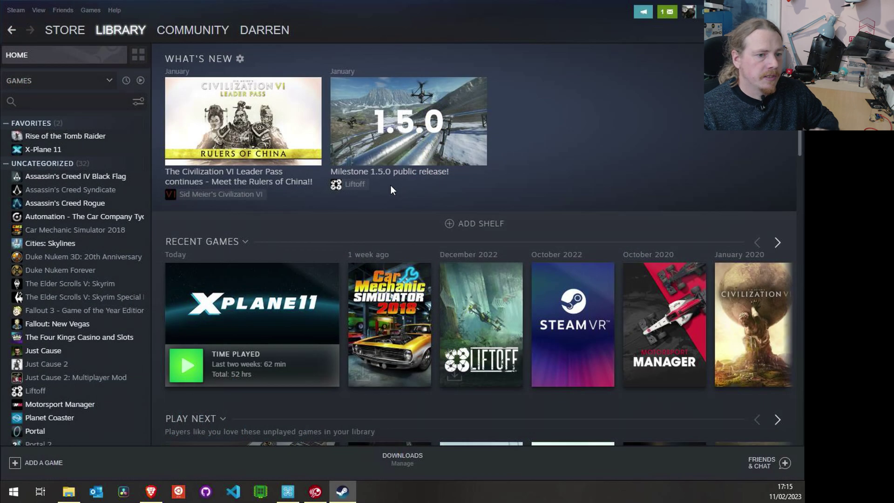
{"action": "left_click", "coordinate": [239, 264]}
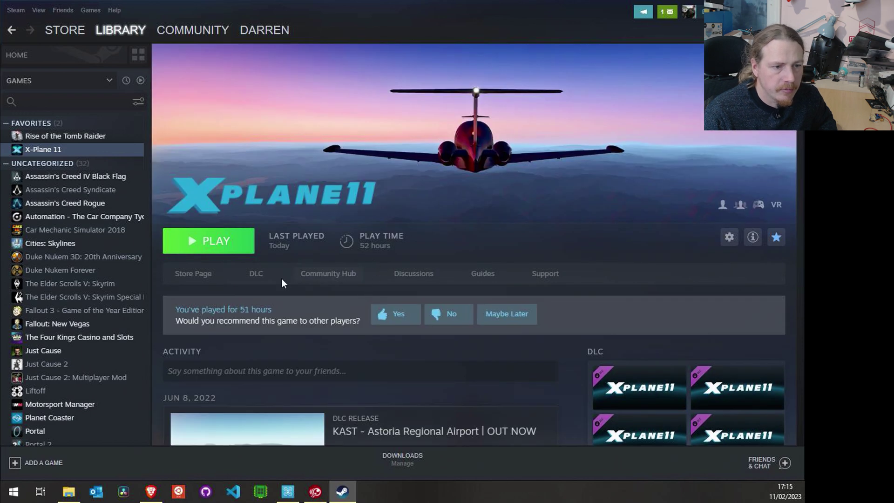
{"action": "left_click", "coordinate": [729, 237]}
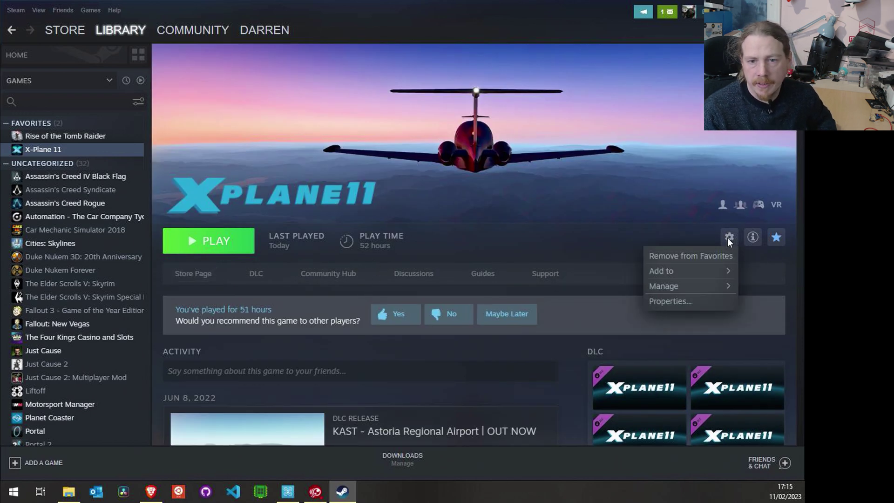
{"action": "mouse_move", "coordinate": [682, 288]}
{"action": "left_click", "coordinate": [596, 306]}
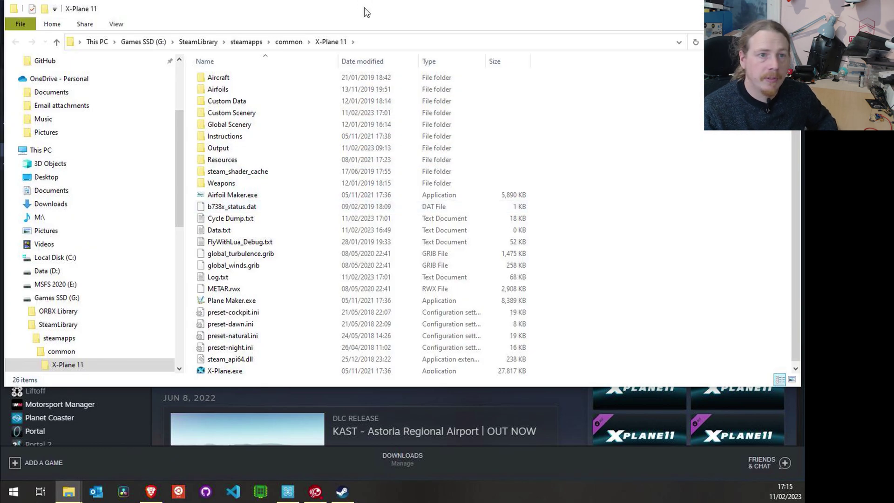
Arrange the X-Plane 11 folder window beside the two downloaded archives on the desktop
{"action": "left_click_drag", "start_coordinate": [364, 13], "coordinate": [348, 90]}
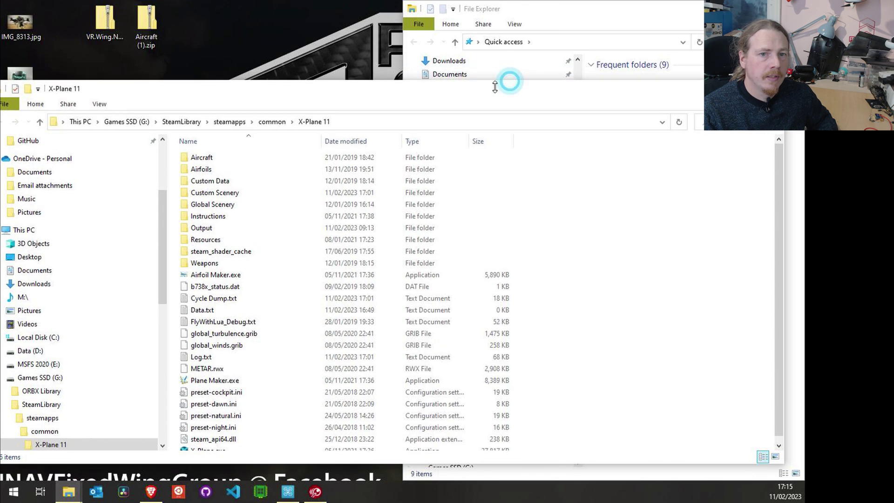
{"action": "left_click_drag", "start_coordinate": [495, 87], "coordinate": [476, 97]}
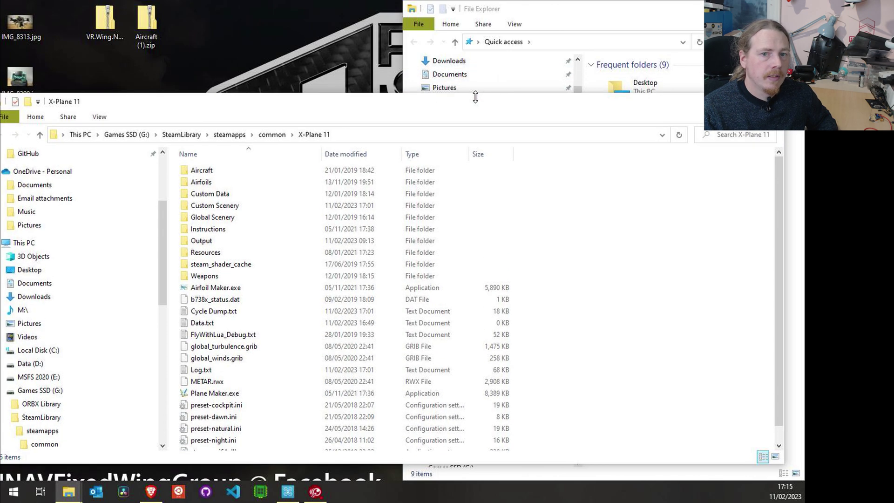
{"action": "double_click", "coordinate": [538, 4]}
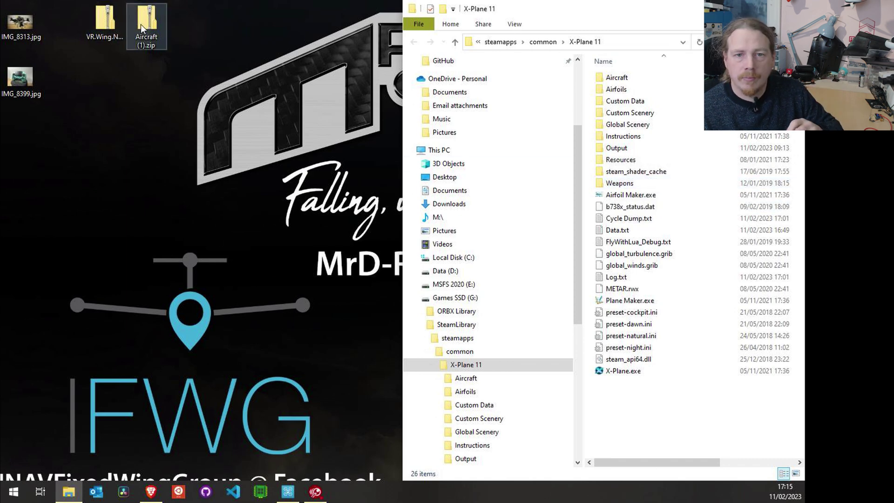
Open the Aircraft (1).zip archive from the desktop and narrow its window to fit beside the X-Plane 11 folder window
{"action": "left_click", "coordinate": [108, 24]}
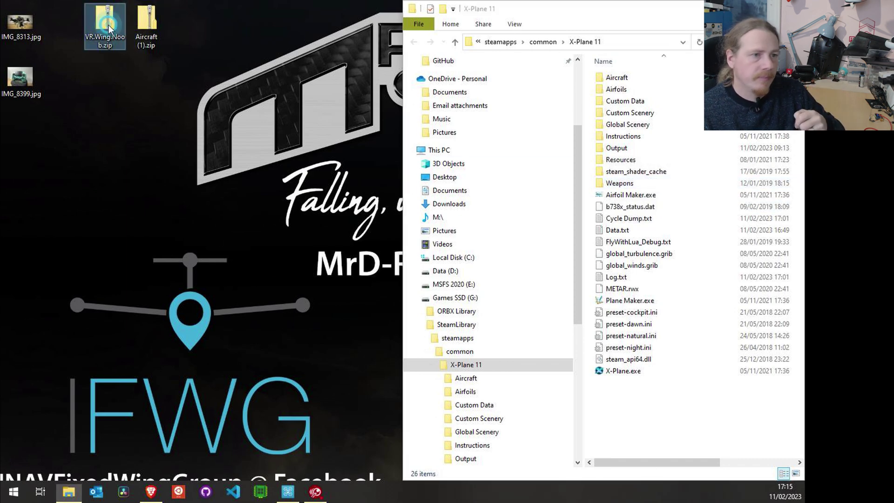
{"action": "double_click", "coordinate": [146, 19]}
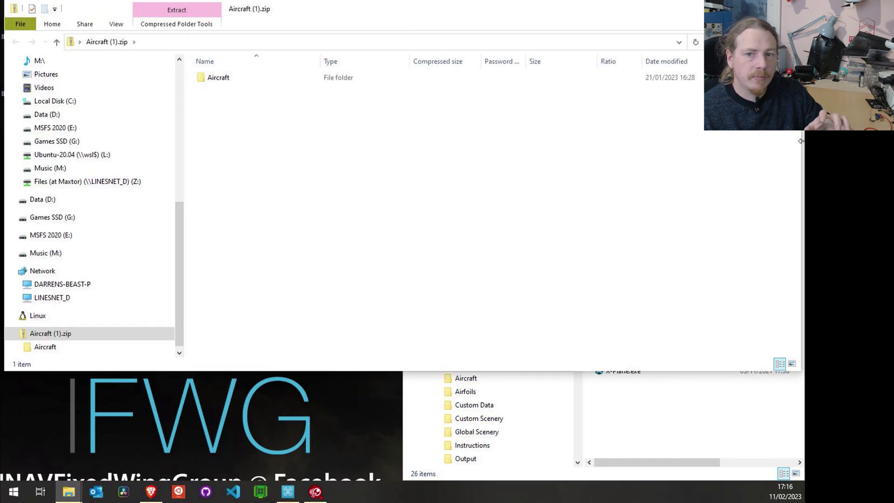
{"action": "left_click_drag", "start_coordinate": [800, 141], "coordinate": [315, 140]}
Open the Aircraft\Extra Aircraft folder in both the X-Plane 11 installation and the Aircraft (1).zip archive
{"action": "scroll", "coordinate": [503, 322], "scroll_direction": "down", "scroll_amount": 2}
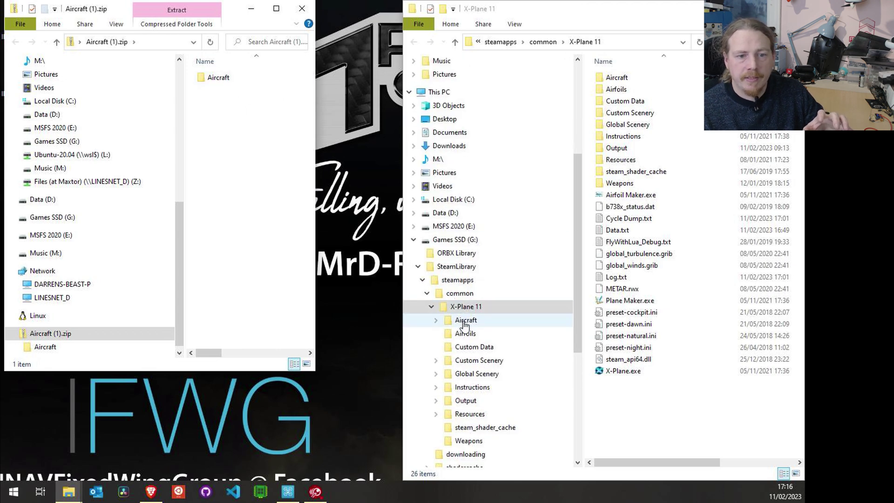
{"action": "left_click", "coordinate": [464, 324]}
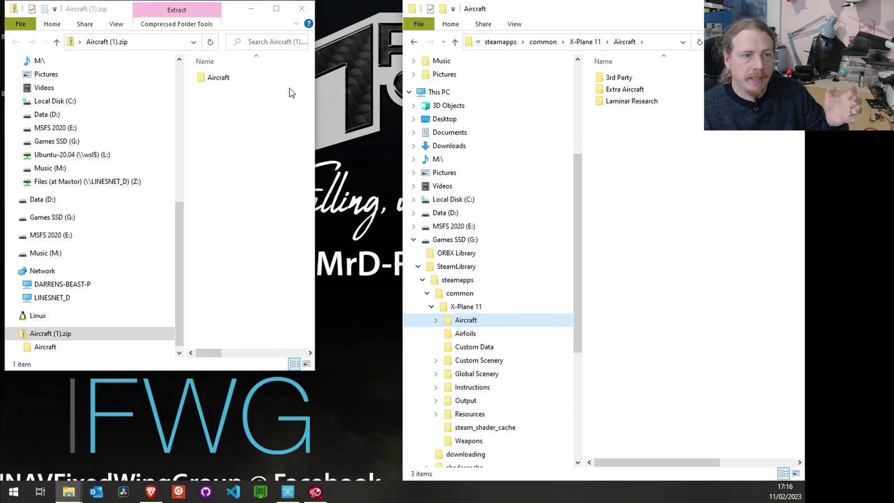
{"action": "left_click", "coordinate": [221, 80]}
{"action": "double_click", "coordinate": [220, 80]}
{"action": "double_click", "coordinate": [220, 79]}
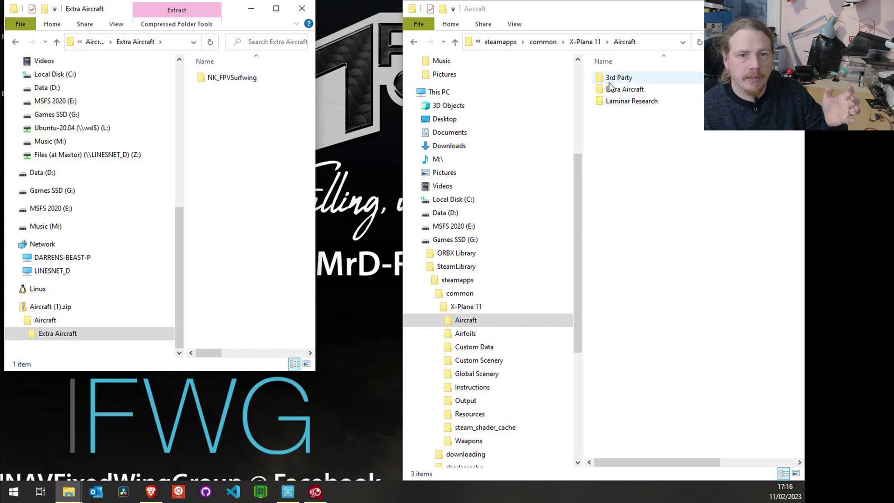
{"action": "left_click", "coordinate": [626, 99]}
{"action": "double_click", "coordinate": [625, 89]}
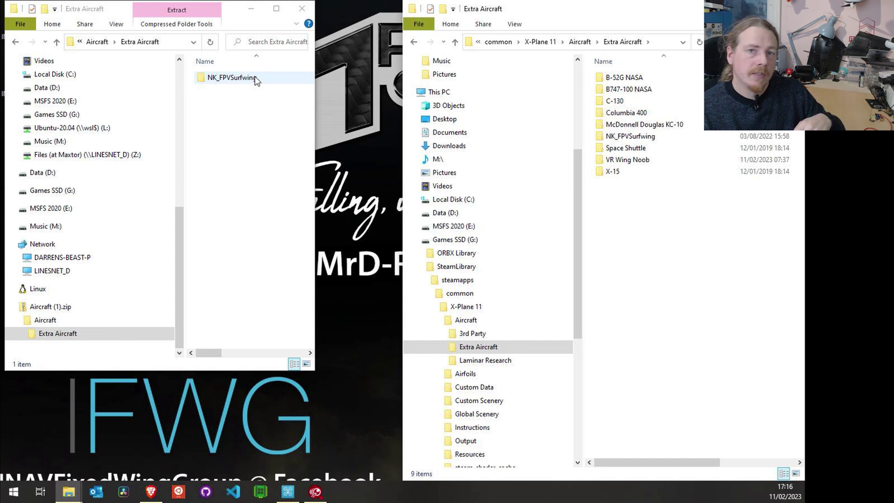
Open the NK_FPVSurfwing\plugins folder inside the Aircraft (1).zip archive
{"action": "left_click_drag", "start_coordinate": [224, 79], "coordinate": [268, 162]}
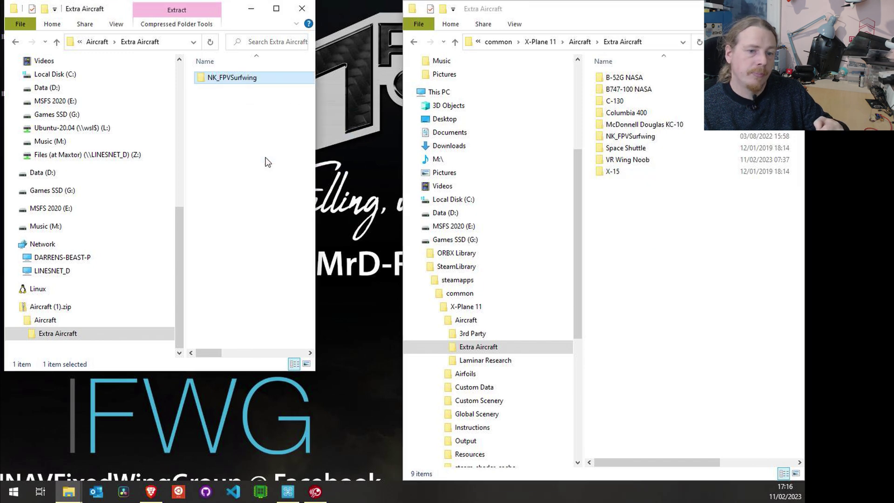
{"action": "double_click", "coordinate": [221, 84]}
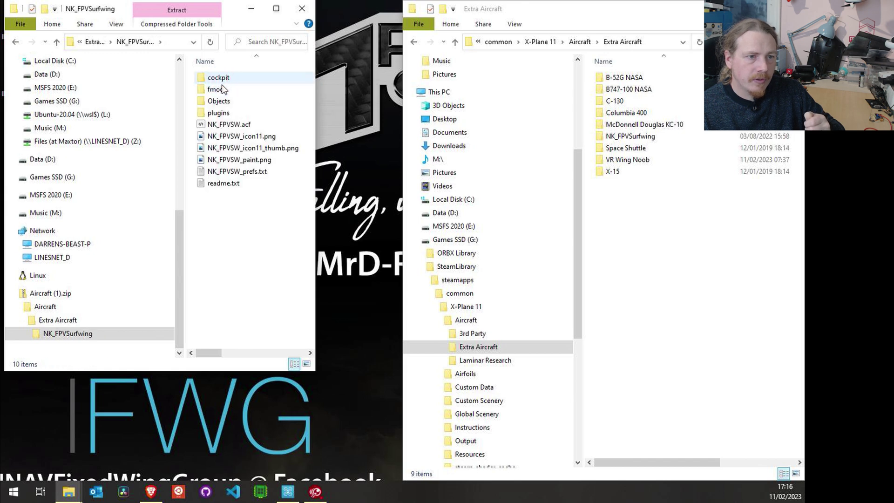
{"action": "double_click", "coordinate": [221, 114]}
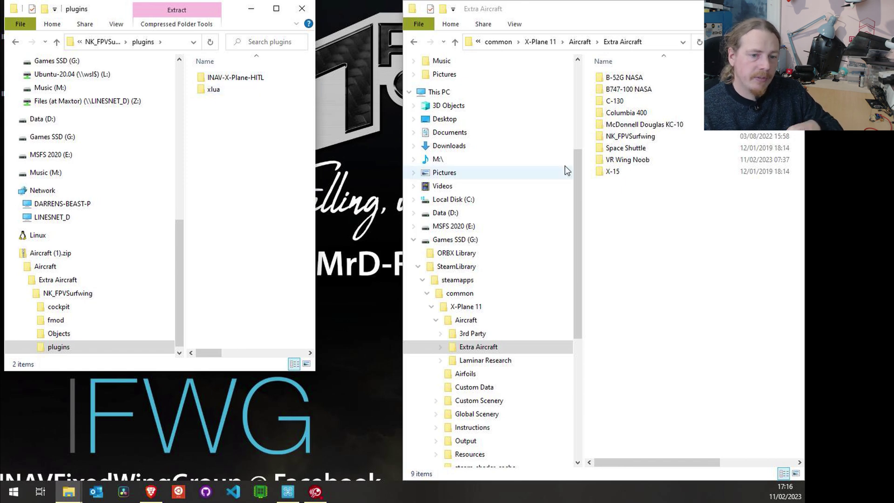
Open the Resources\plugins folder of the X-Plane 11 installation
{"action": "left_click_drag", "start_coordinate": [577, 183], "coordinate": [573, 225]}
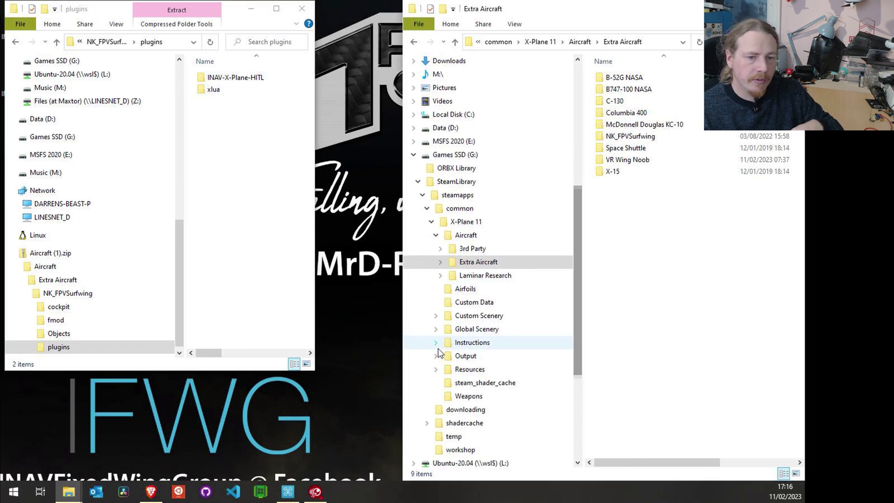
{"action": "left_click", "coordinate": [456, 369]}
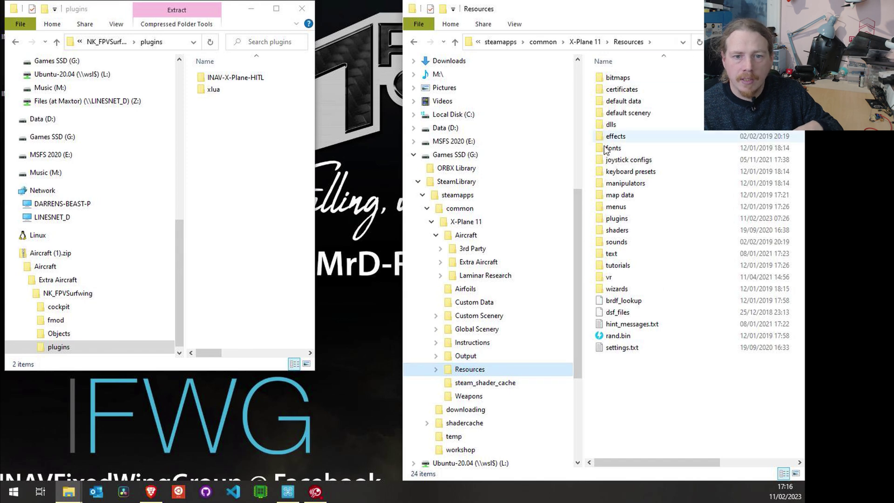
{"action": "double_click", "coordinate": [615, 218]}
Copy INAV-X-Plane-HITL and xlua from the archive into X-Plane 11's Resources\plugins folder, skipping files with the same names, and close the archive
{"action": "left_click_drag", "start_coordinate": [256, 113], "coordinate": [680, 345]}
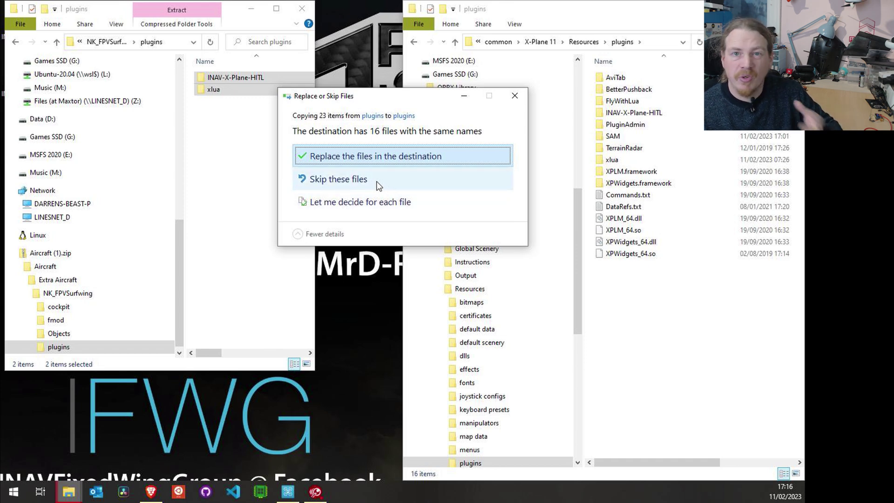
{"action": "left_click", "coordinate": [341, 176]}
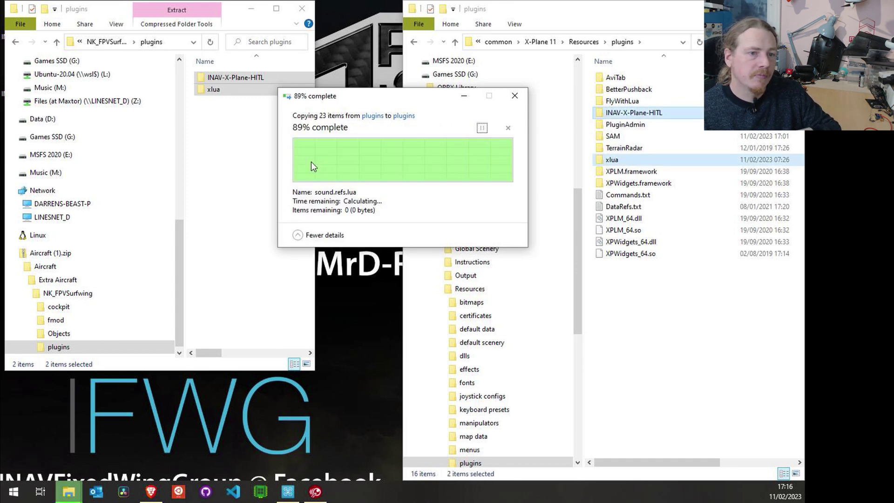
{"action": "left_click", "coordinate": [231, 140]}
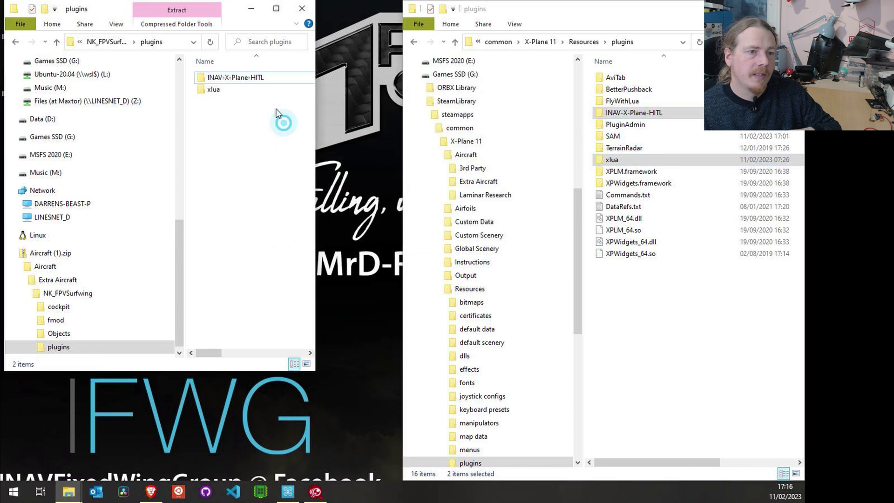
{"action": "left_click", "coordinate": [313, 6]}
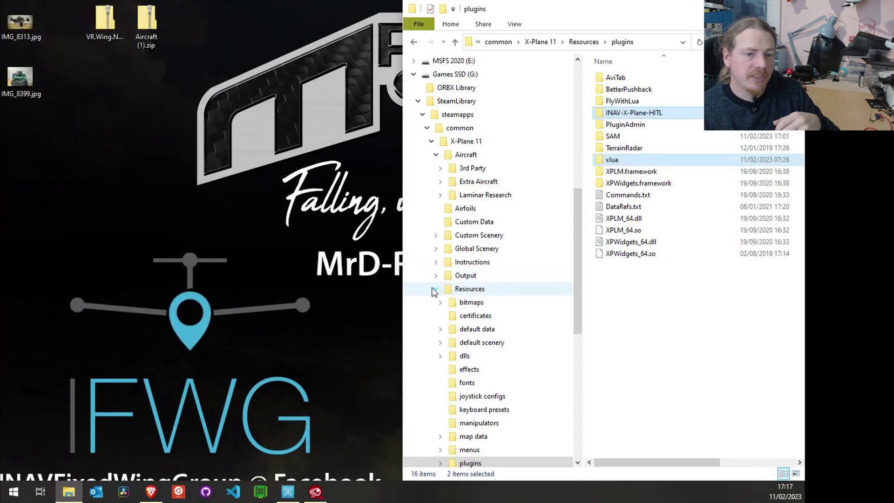
Copy the VR Wing Noob folder from VR.Wing.Noob.zip into X-Plane 11's Extra Aircraft folder, replacing existing files, and close the archive
{"action": "left_click", "coordinate": [484, 182]}
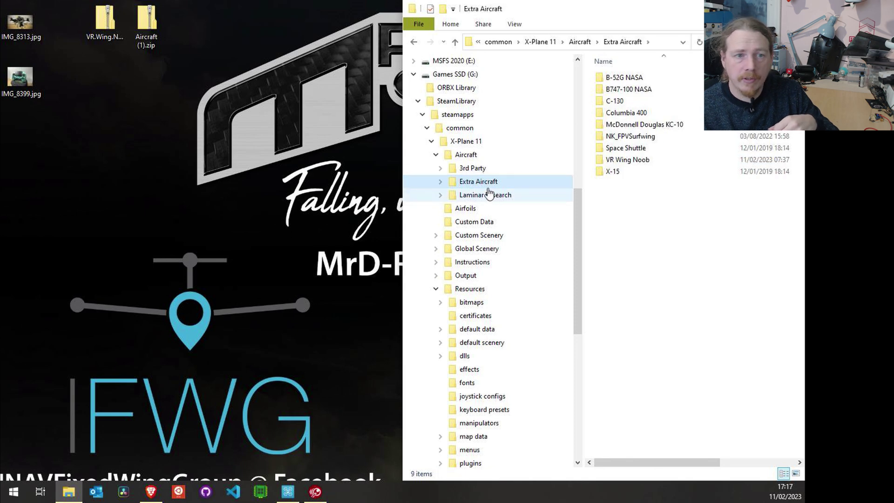
{"action": "double_click", "coordinate": [107, 27]}
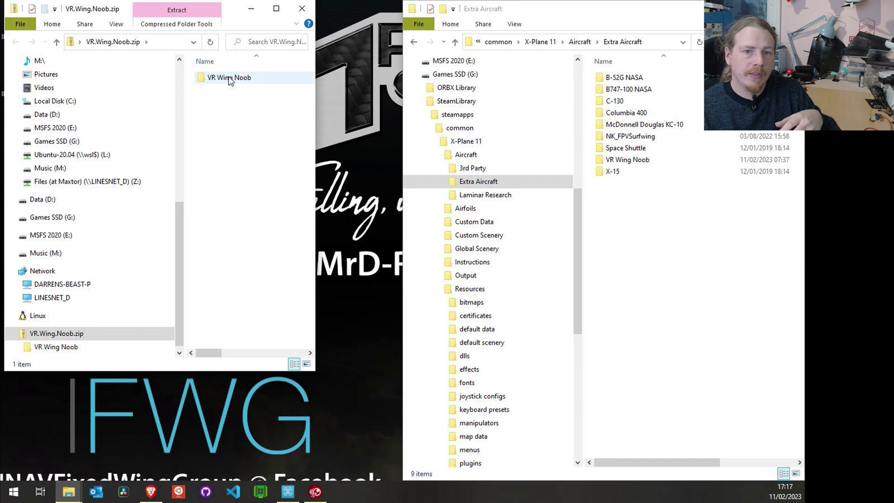
{"action": "left_click_drag", "start_coordinate": [211, 78], "coordinate": [663, 236]}
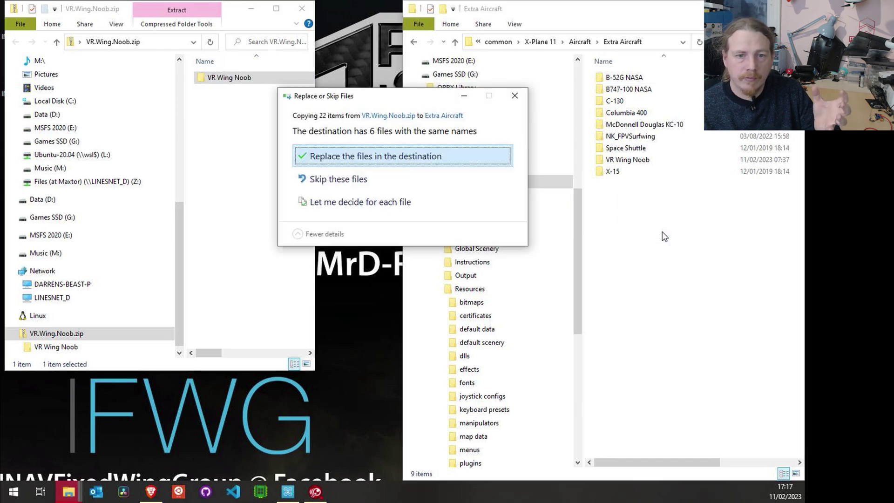
{"action": "left_click", "coordinate": [422, 155]}
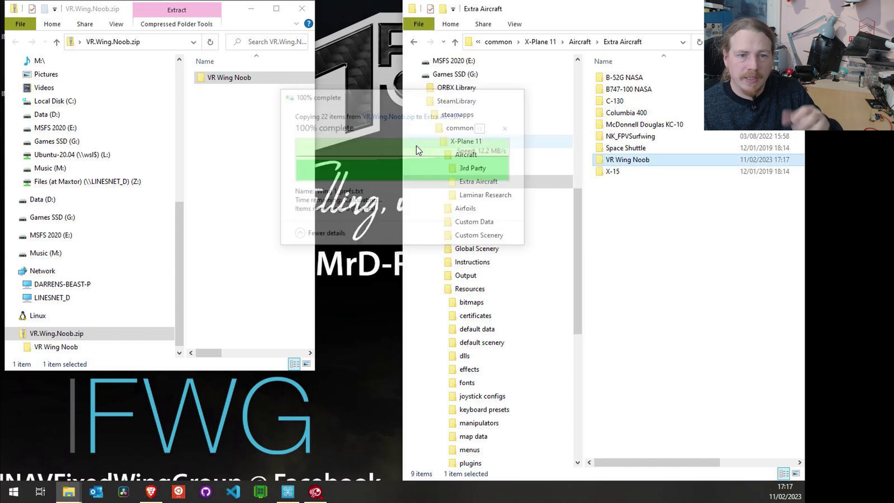
{"action": "left_click", "coordinate": [302, 9]}
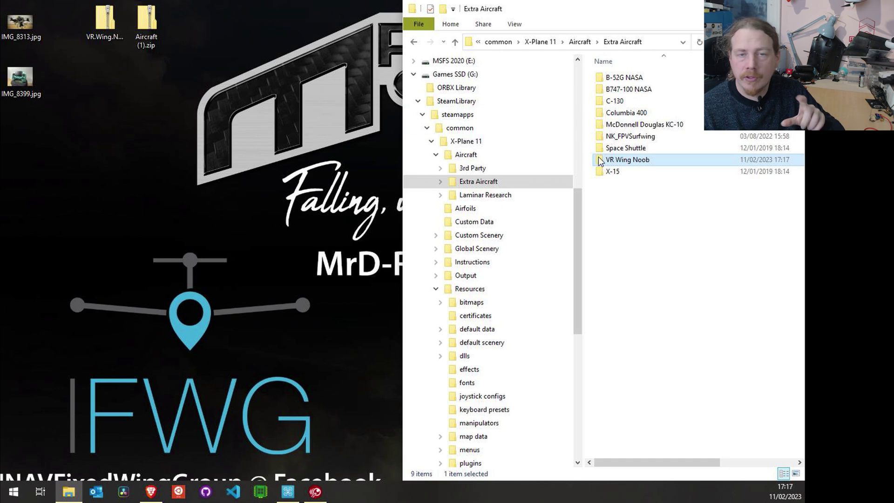
Inspect the plugins folder inside the installed VR Wing Noob aircraft folder and delete it
{"action": "double_click", "coordinate": [620, 160]}
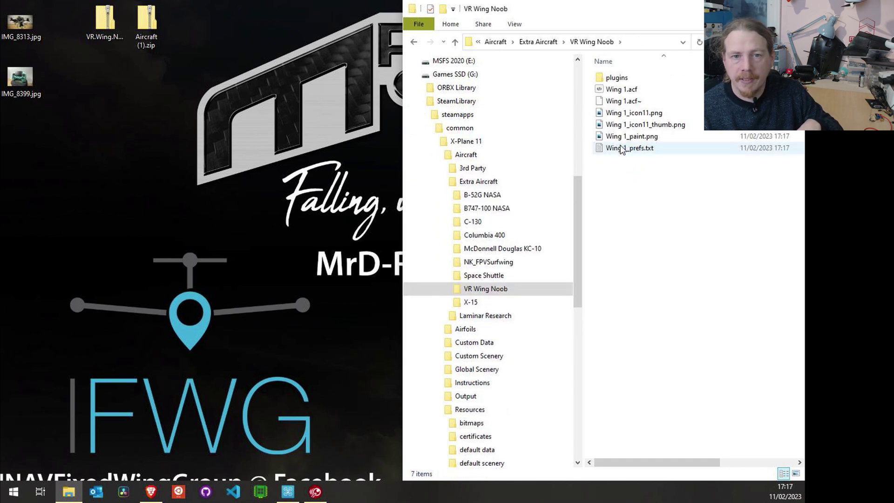
{"action": "double_click", "coordinate": [618, 80]}
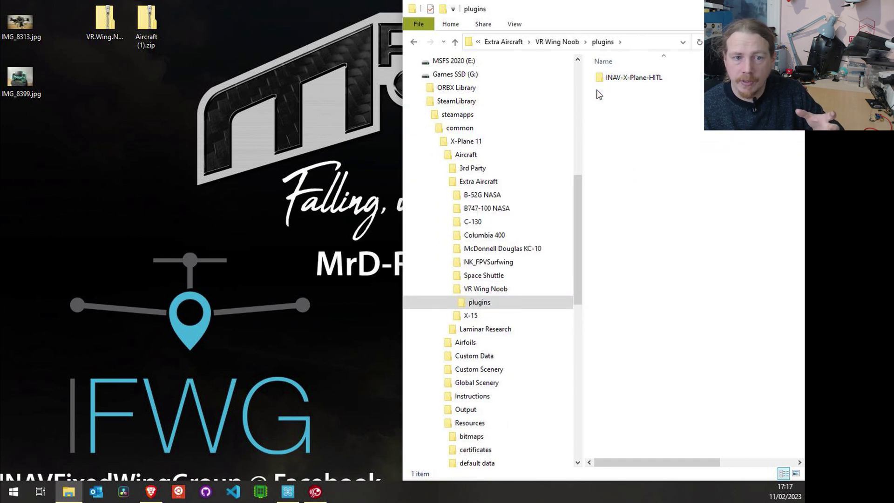
{"action": "left_click", "coordinate": [437, 290]}
{"action": "left_click", "coordinate": [615, 78]}
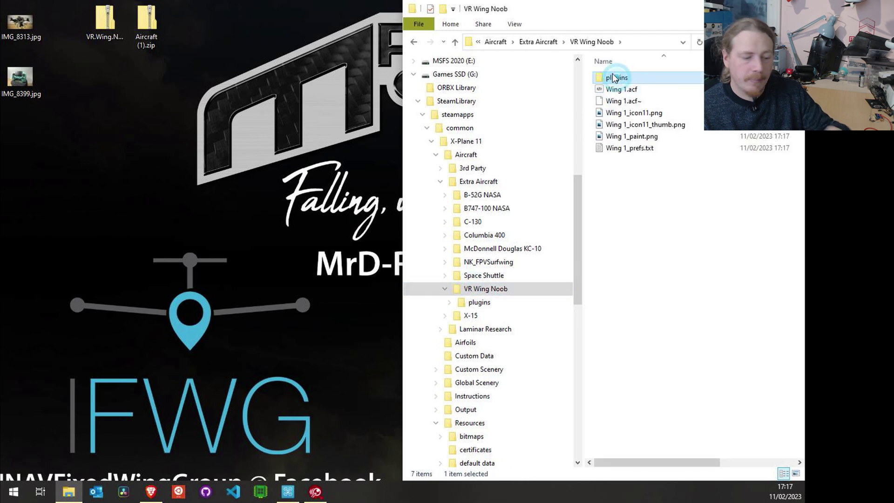
{"action": "key", "text": "Delete"}
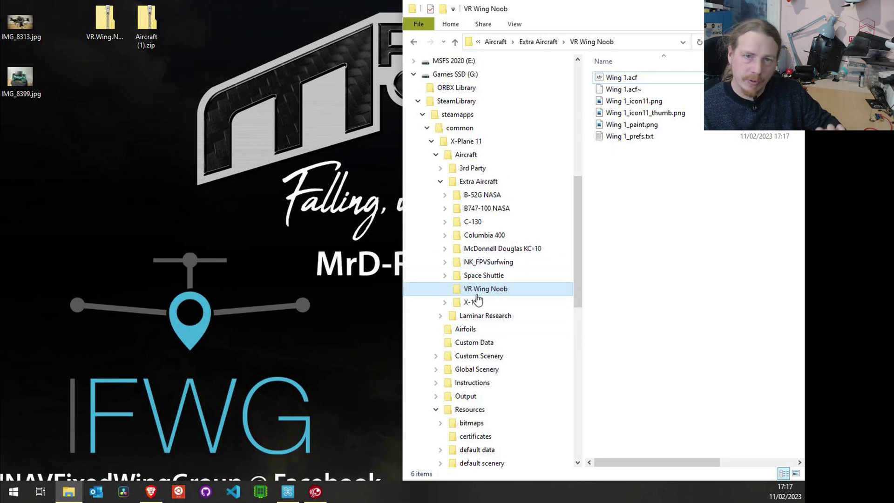
Return to X-Plane 11's Resources\plugins folder to review the installed plugins
{"action": "scroll", "coordinate": [486, 326], "scroll_direction": "down", "scroll_amount": 3}
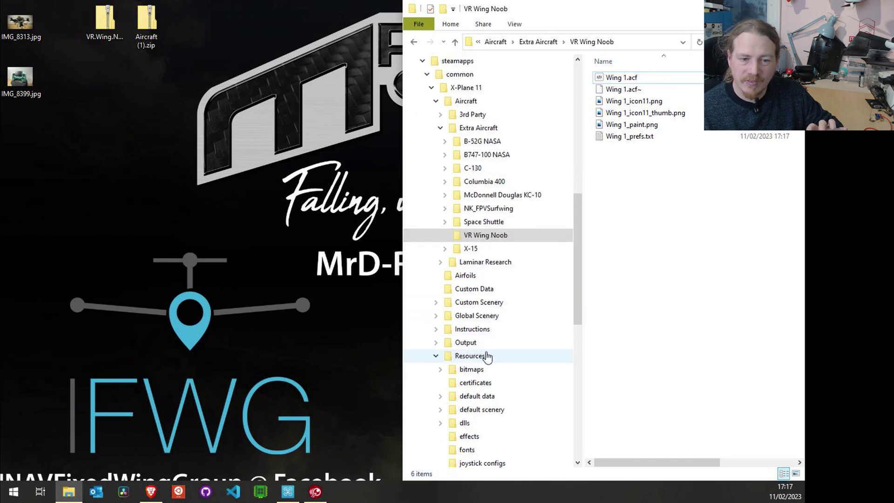
{"action": "scroll", "coordinate": [480, 410], "scroll_direction": "down", "scroll_amount": 1}
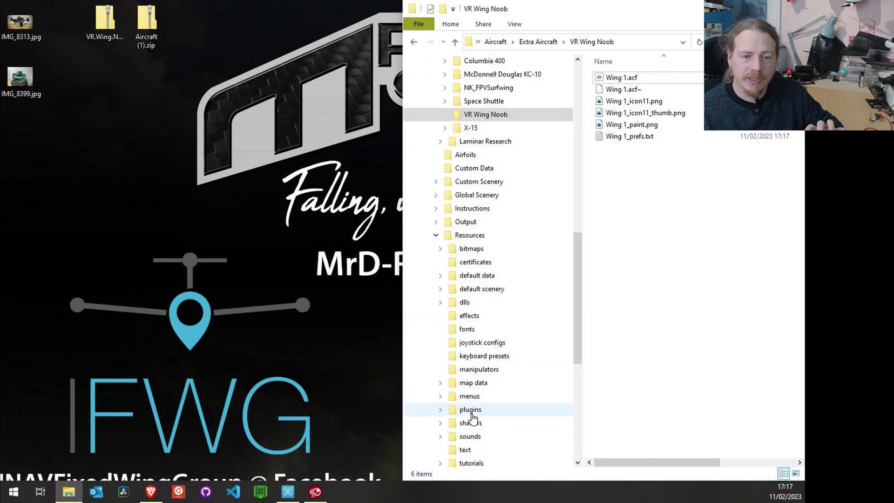
{"action": "left_click", "coordinate": [470, 409]}
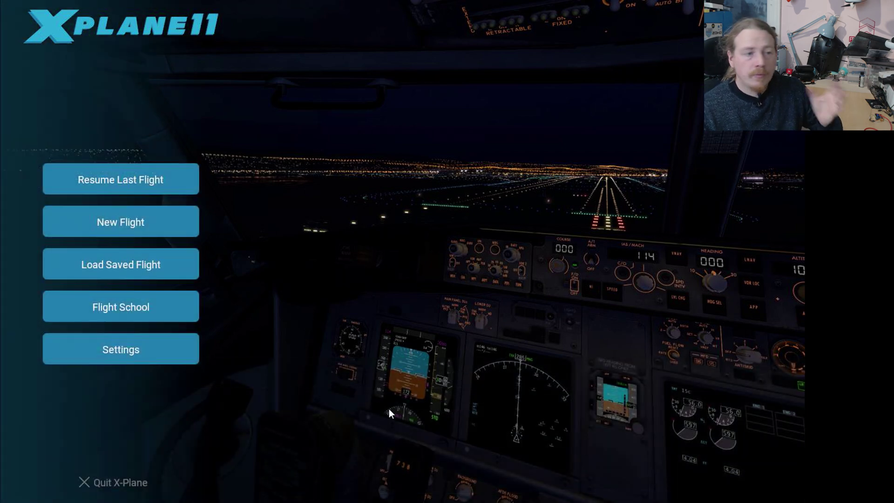
Switch to X-Plane 11 and configure a new flight with extra aircraft from old versions shown and INAV VR Wing Noob selected
{"action": "left_click", "coordinate": [99, 223]}
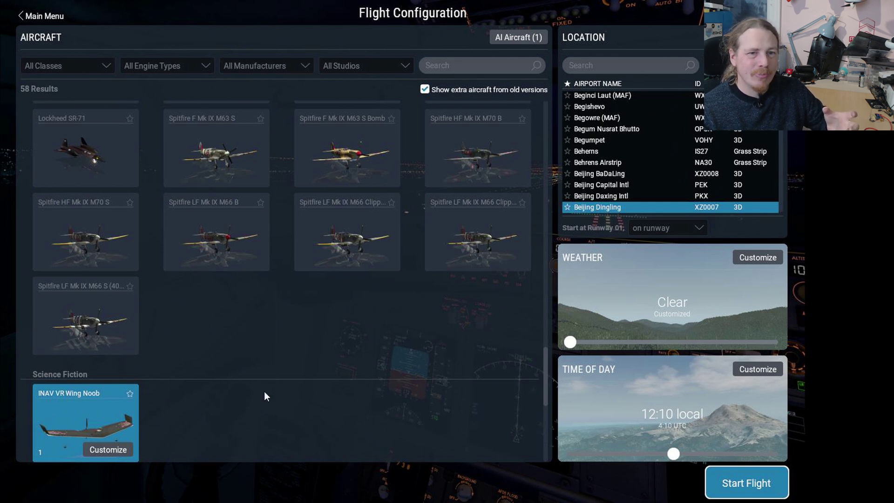
{"action": "left_click", "coordinate": [423, 91]}
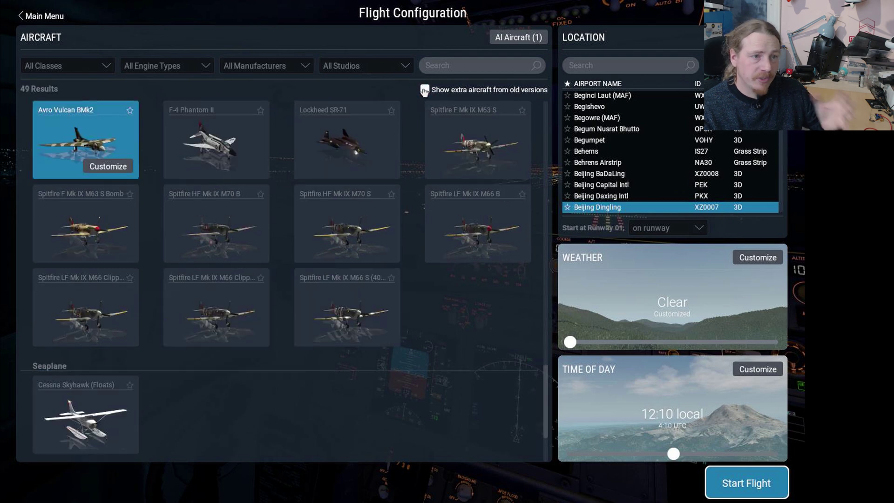
{"action": "left_click", "coordinate": [424, 90]}
{"action": "scroll", "coordinate": [219, 223], "scroll_direction": "down", "scroll_amount": 12}
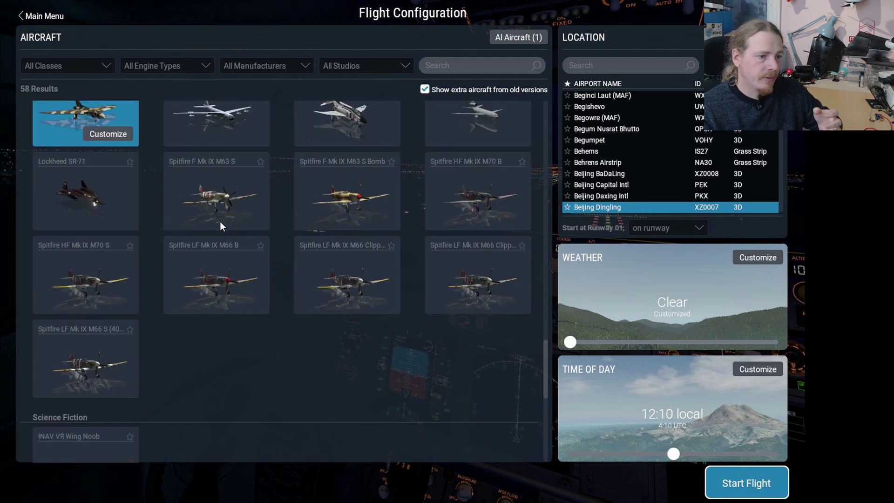
{"action": "left_click", "coordinate": [94, 246]}
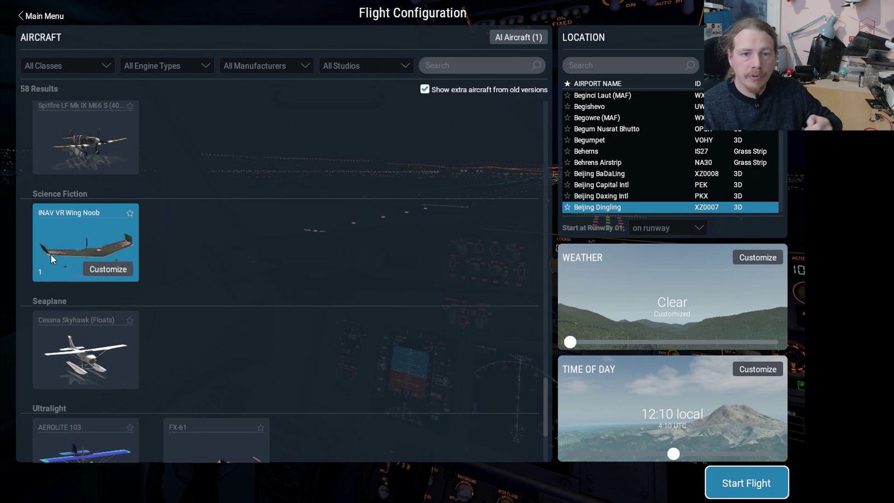
Confirm Runway 01 at Beijing Dingling as the starting location and start the flight
{"action": "double_click", "coordinate": [607, 210]}
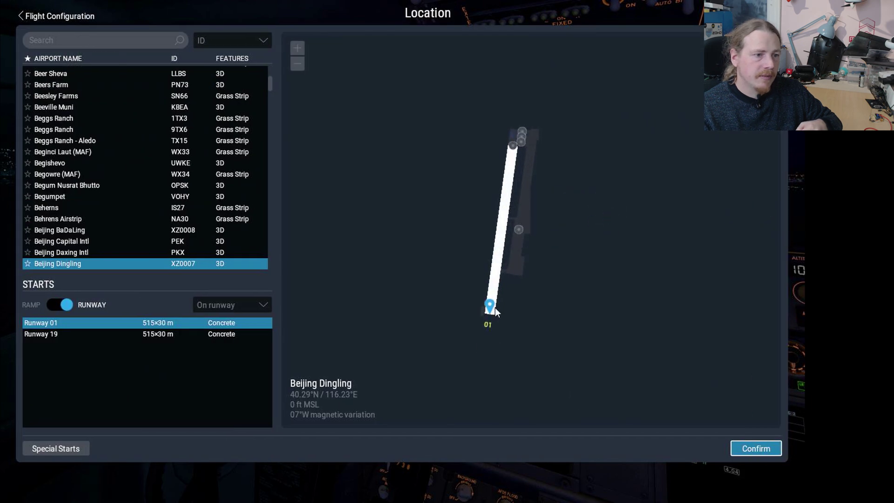
{"action": "left_click", "coordinate": [763, 456]}
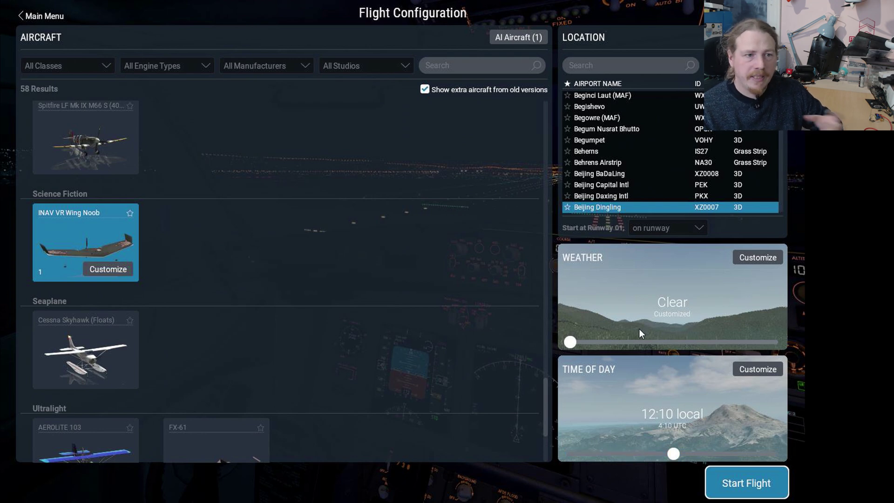
{"action": "left_click", "coordinate": [741, 483]}
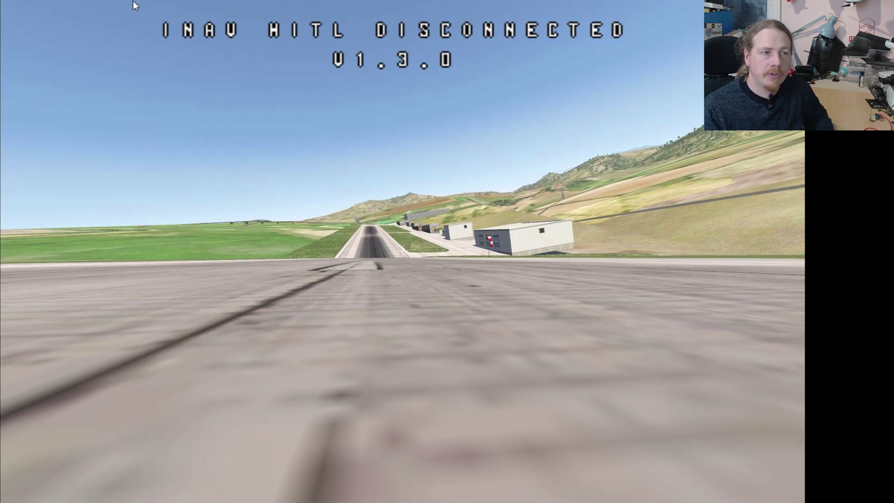
Connect the INAV HITL plugin to the flight controller
{"action": "left_click", "coordinate": [153, 11]}
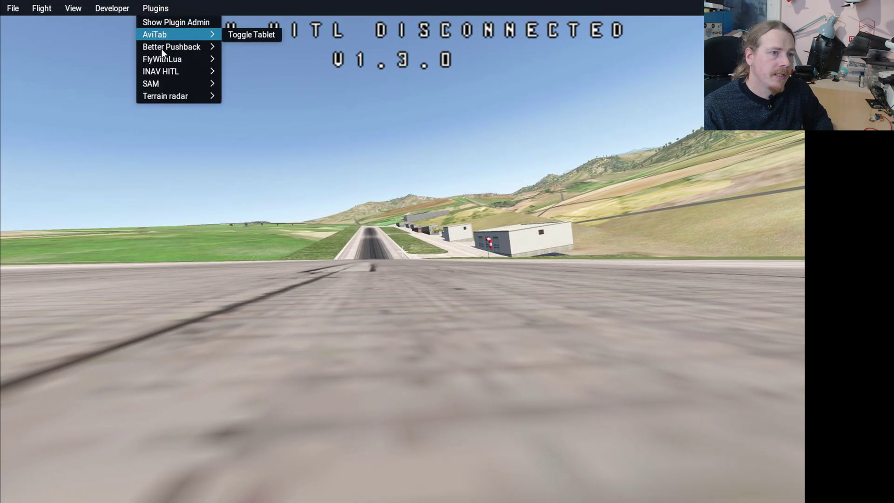
{"action": "mouse_move", "coordinate": [166, 72]}
{"action": "mouse_move", "coordinate": [257, 71]}
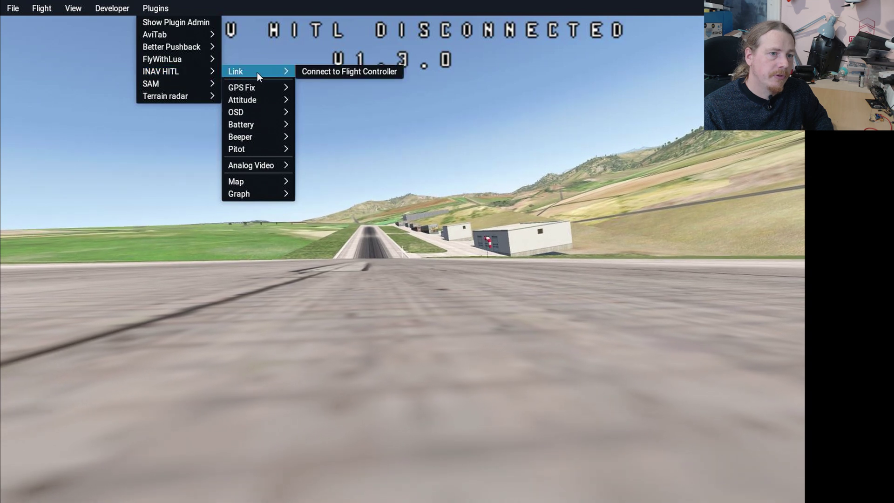
{"action": "left_click", "coordinate": [306, 71]}
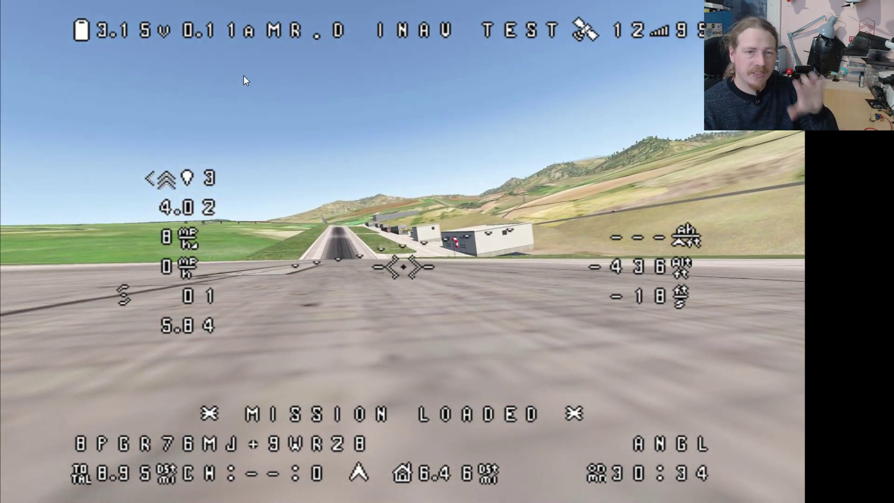
Set the INAV HITL analog video simulation to a link up to 2km
{"action": "left_click", "coordinate": [156, 8]}
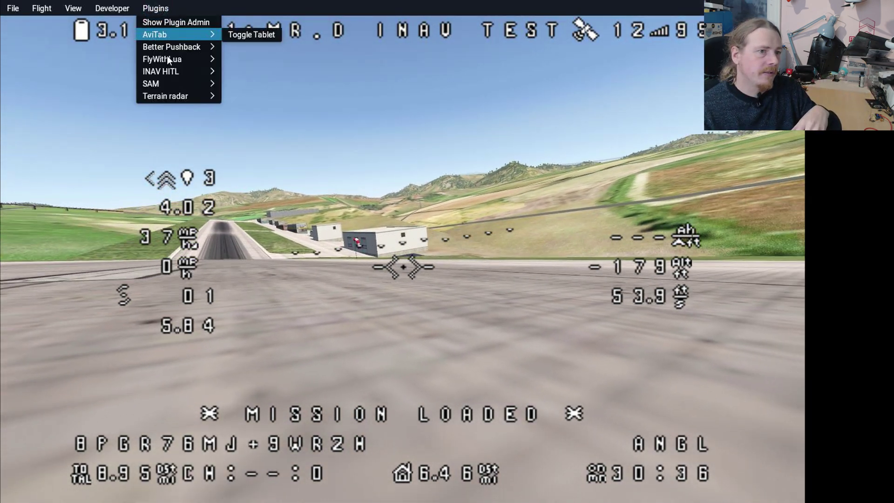
{"action": "mouse_move", "coordinate": [186, 71]}
{"action": "mouse_move", "coordinate": [272, 102]}
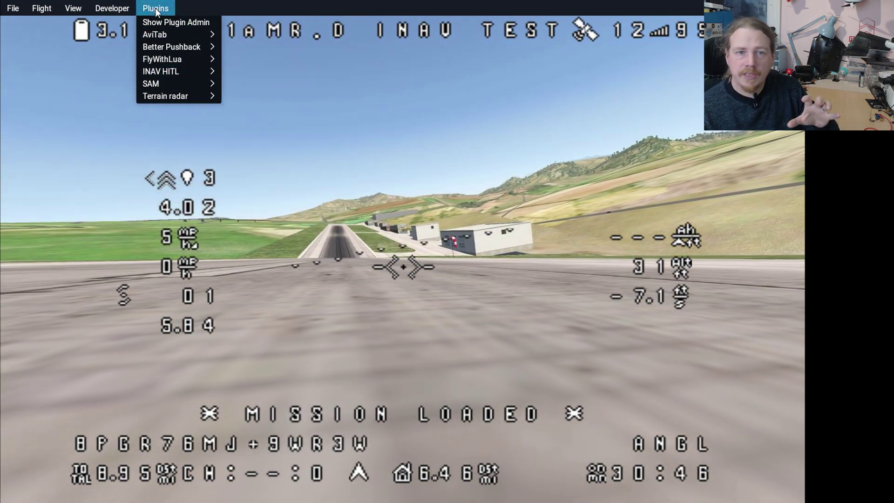
{"action": "left_click", "coordinate": [169, 75]}
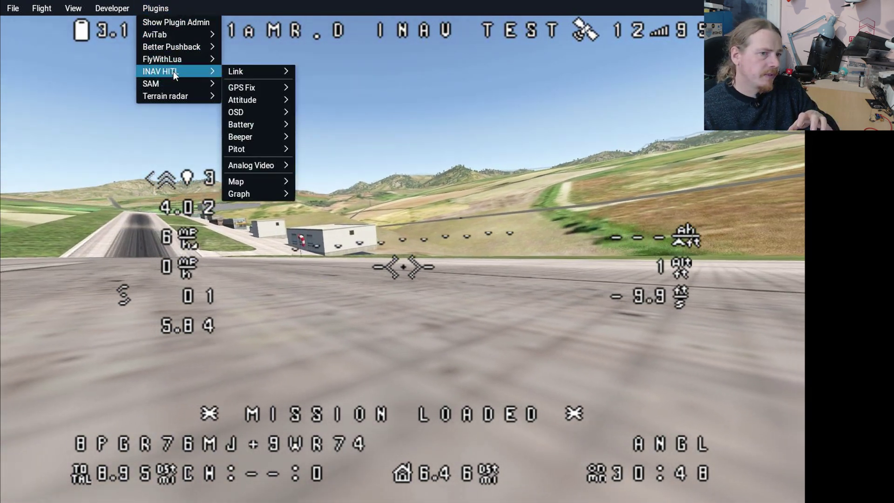
{"action": "mouse_move", "coordinate": [247, 113]}
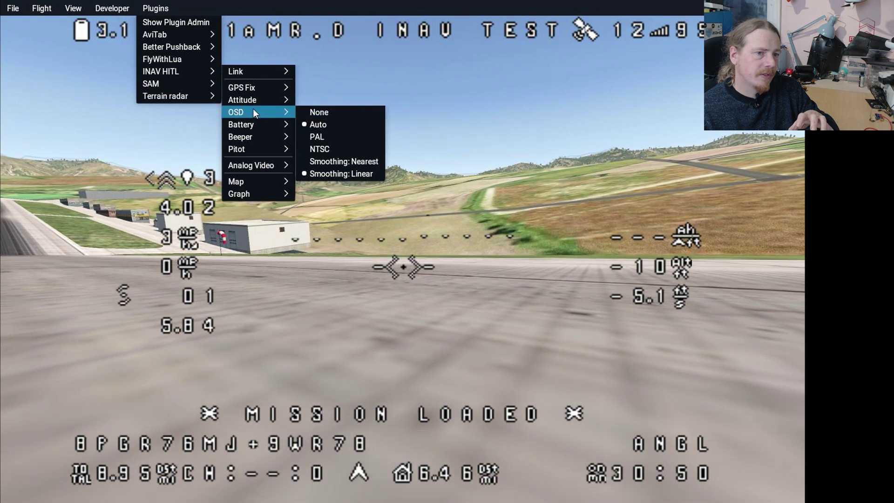
{"action": "mouse_move", "coordinate": [263, 166]}
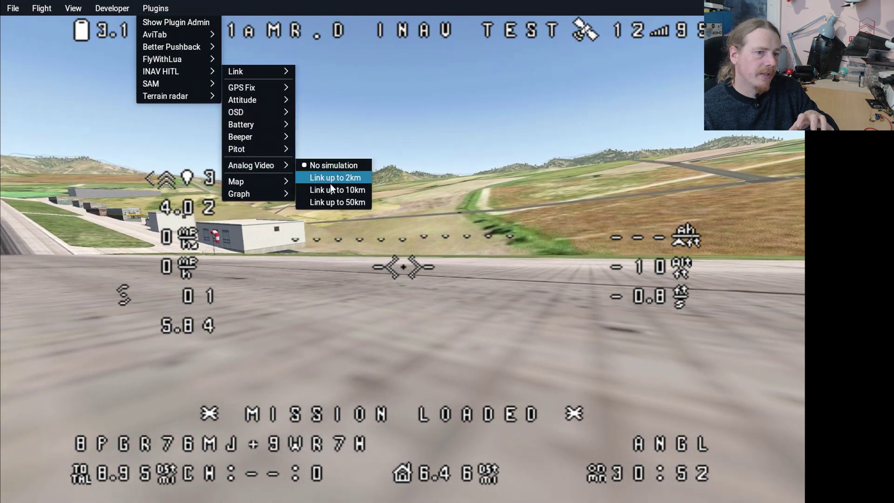
{"action": "left_click", "coordinate": [332, 177]}
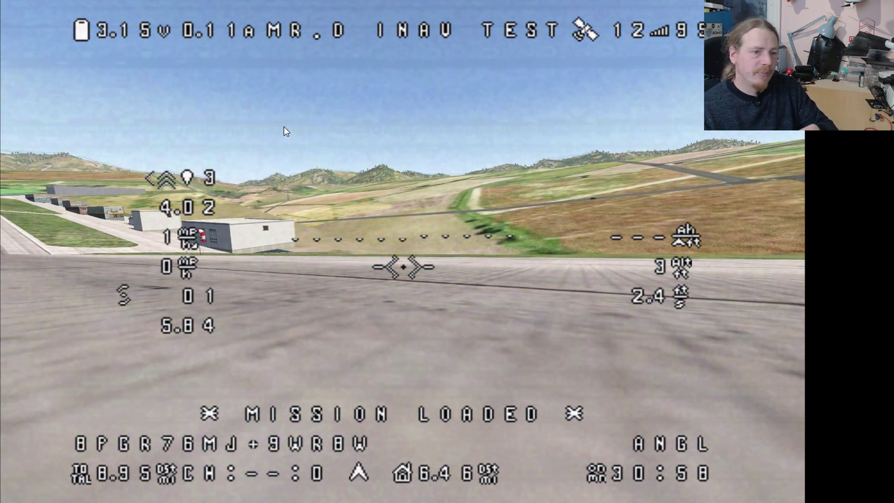
Set the INAV HITL analog video option back to No simulation
{"action": "left_click", "coordinate": [154, 9]}
{"action": "mouse_move", "coordinate": [172, 71]}
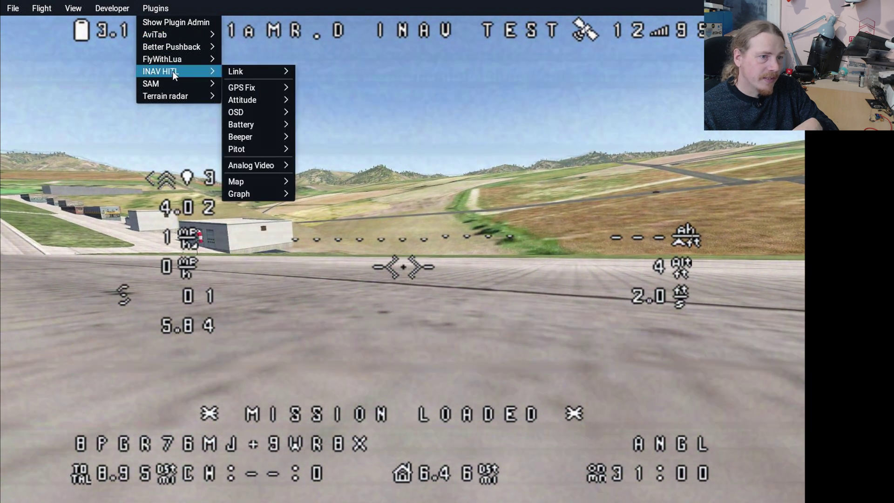
{"action": "mouse_move", "coordinate": [257, 167]}
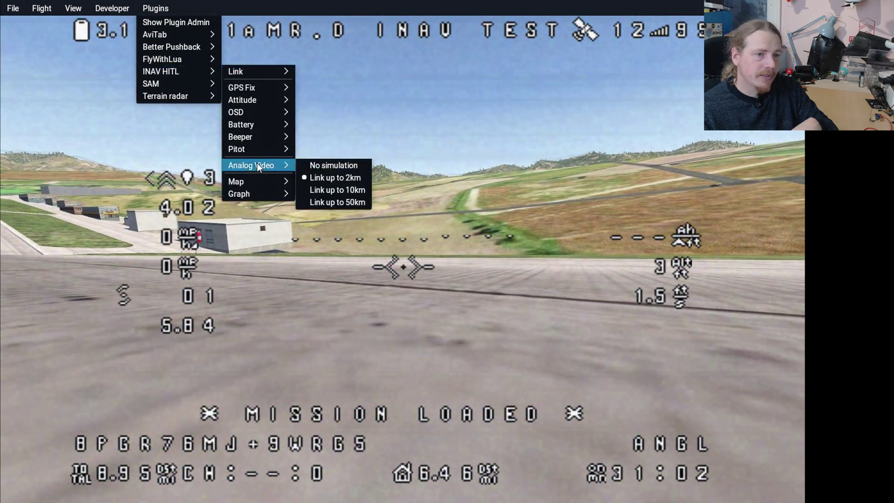
{"action": "left_click", "coordinate": [316, 165]}
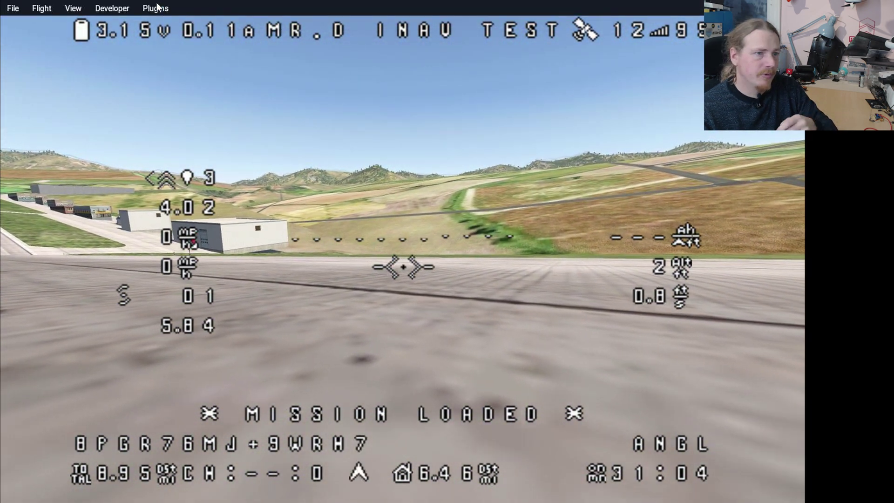
Review the INAV HITL plugin's GPS fix, pitot, battery, beeper and OSD options without changing them
{"action": "left_click", "coordinate": [155, 9]}
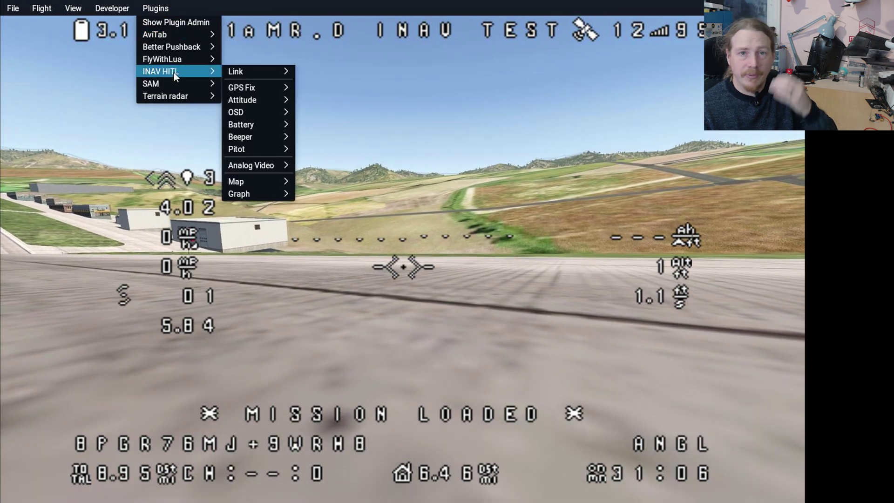
{"action": "mouse_move", "coordinate": [170, 64]}
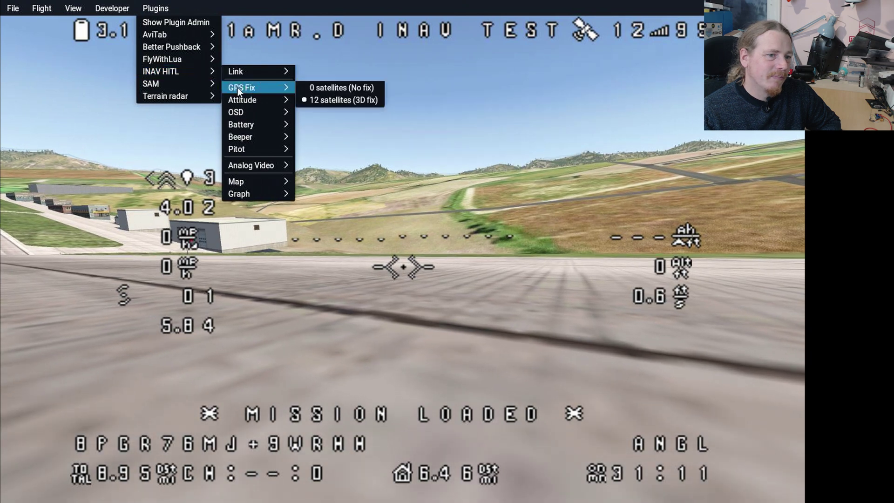
{"action": "mouse_move", "coordinate": [258, 192]}
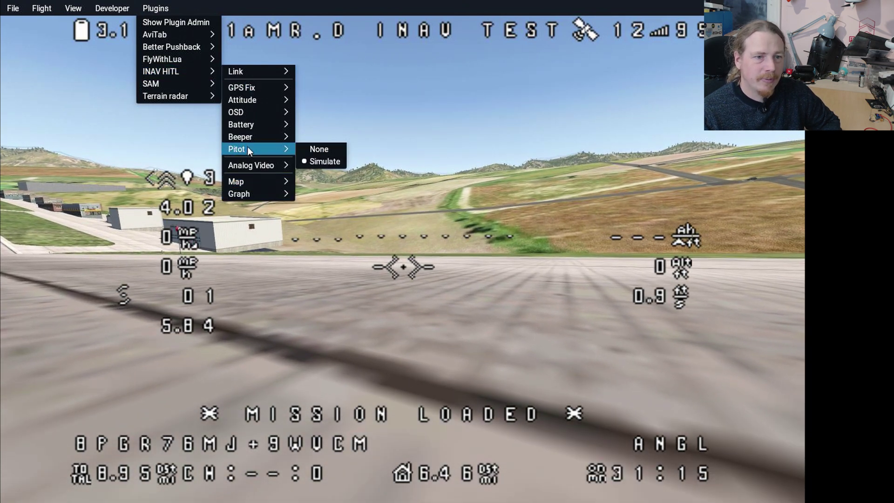
{"action": "mouse_move", "coordinate": [252, 130]}
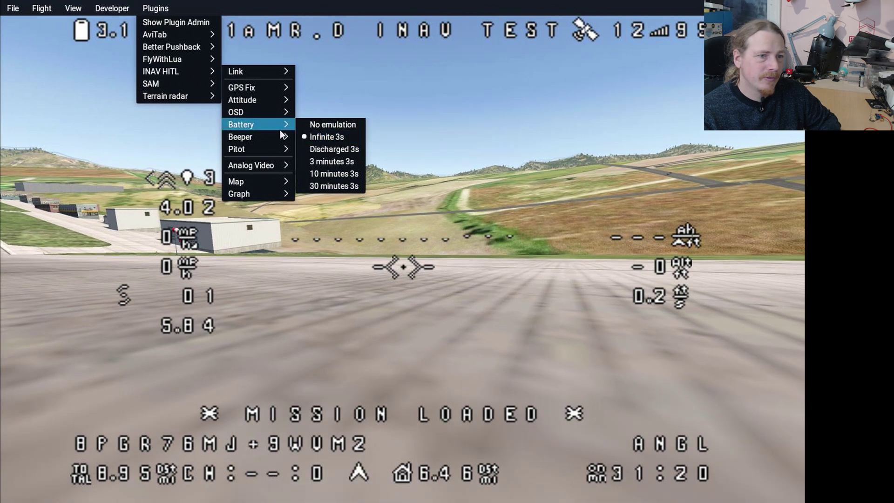
{"action": "mouse_move", "coordinate": [285, 137]}
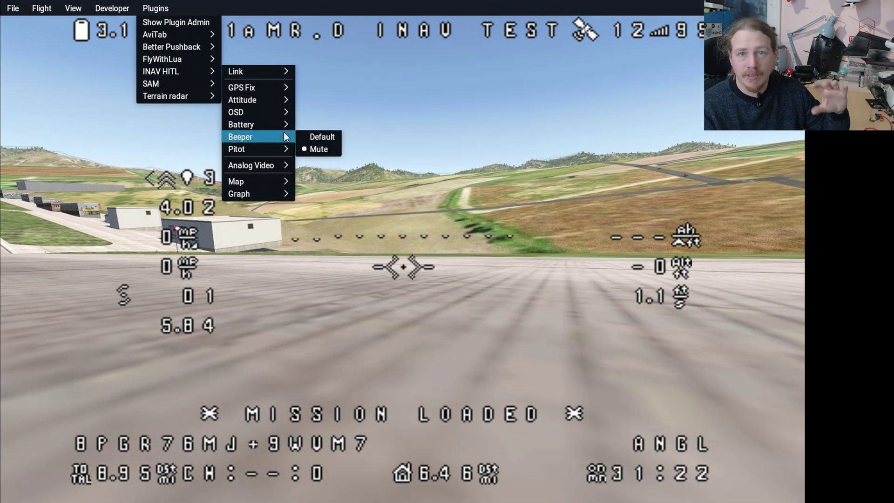
{"action": "mouse_move", "coordinate": [283, 115]}
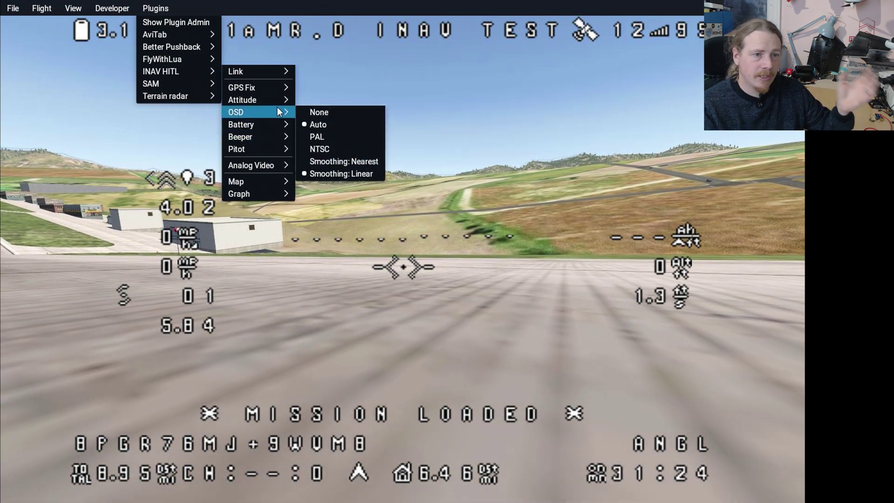
{"action": "mouse_move", "coordinate": [267, 88]}
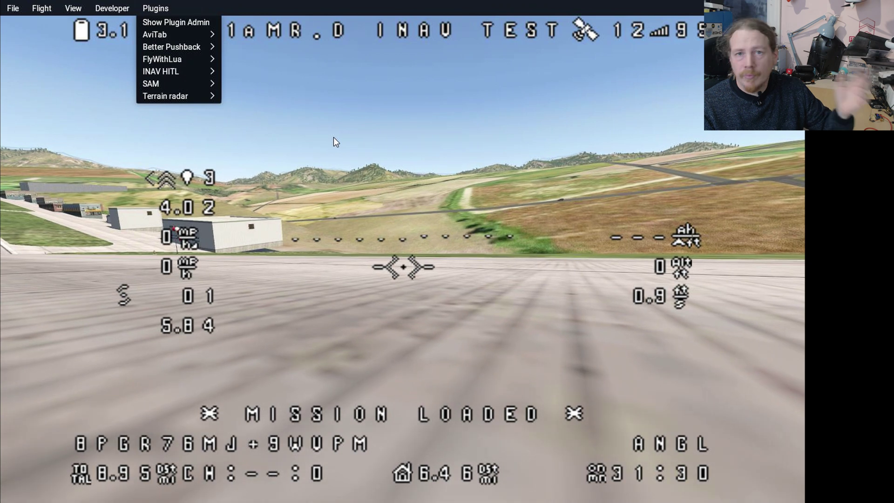
{"action": "left_click", "coordinate": [329, 162]}
Start the aircraft's engines to running
{"action": "mouse_move", "coordinate": [43, 15]}
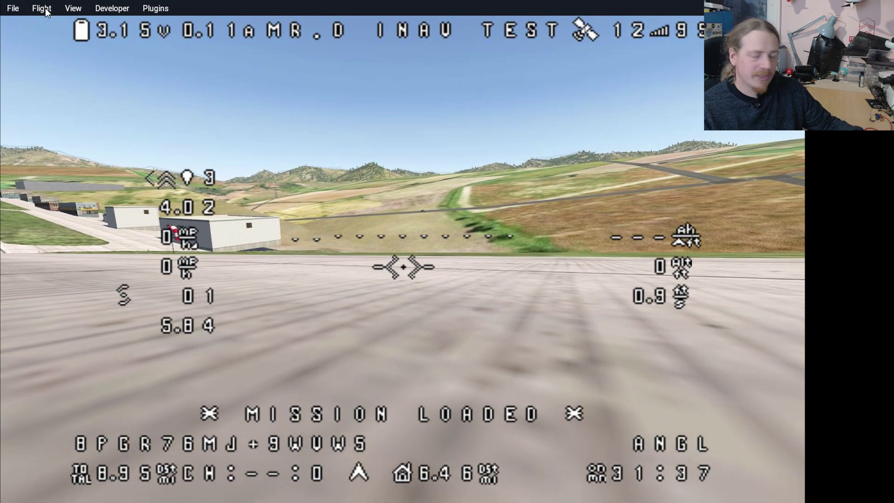
{"action": "left_click", "coordinate": [42, 10]}
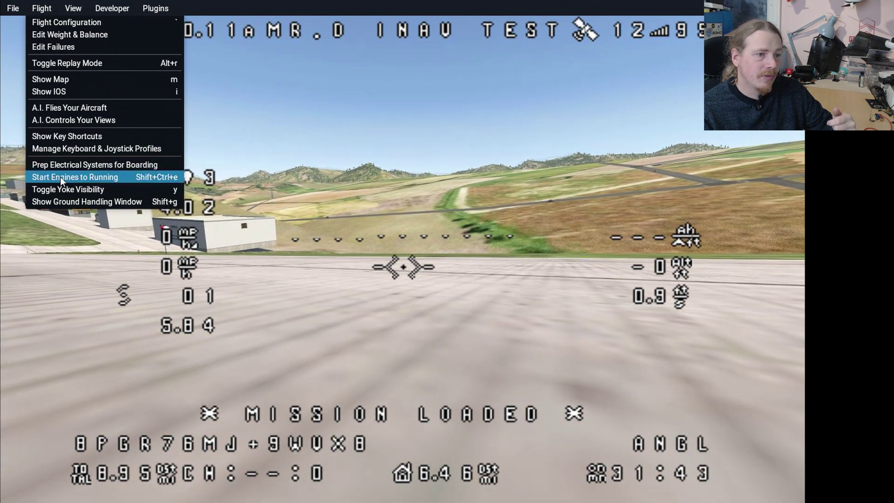
{"action": "left_click", "coordinate": [60, 177]}
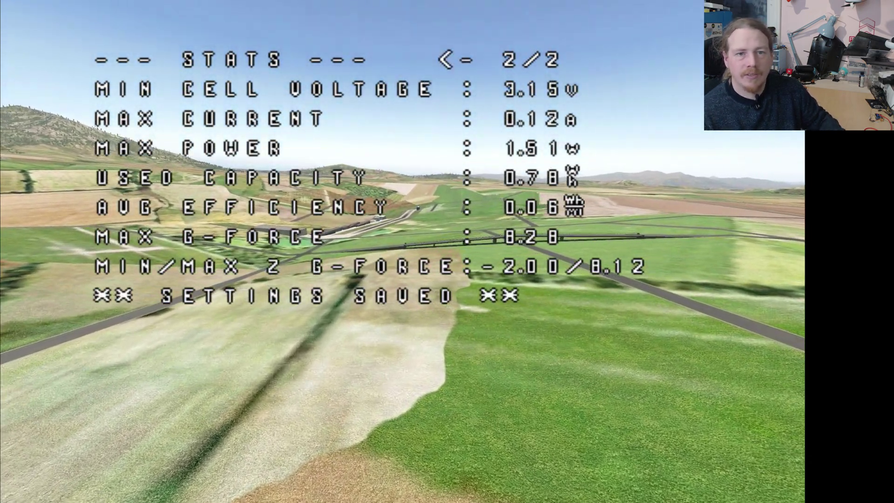
Quit the simulator and confirm closing it
{"action": "left_click", "coordinate": [12, 8]}
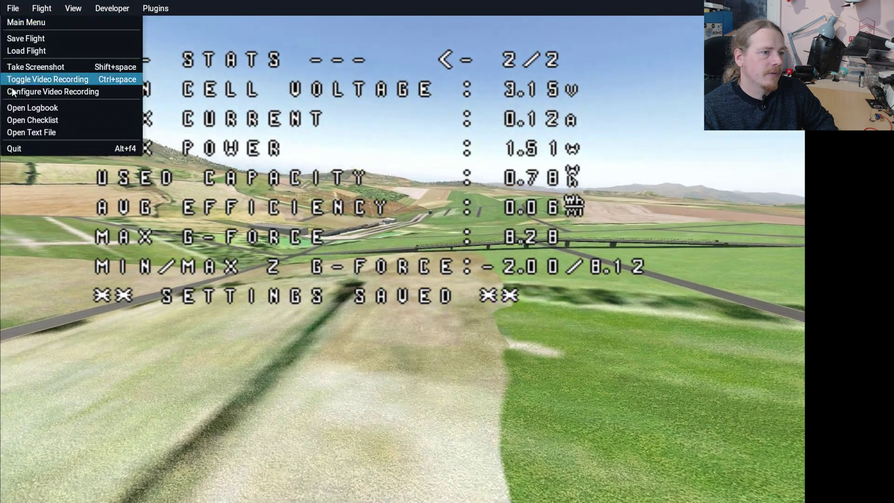
{"action": "left_click", "coordinate": [25, 149]}
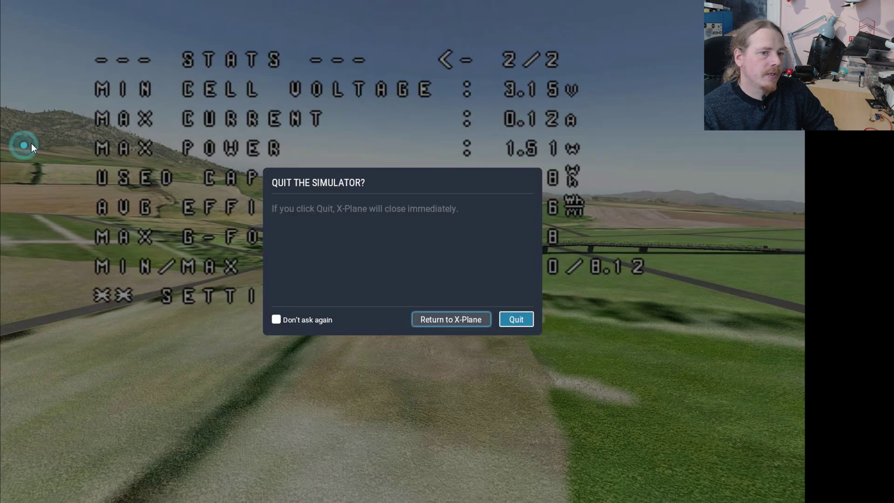
{"action": "left_click", "coordinate": [515, 319]}
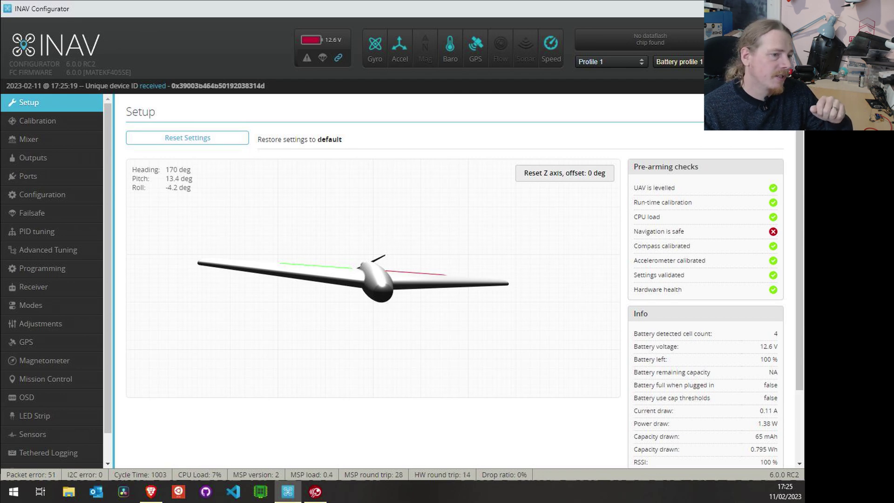
Open Mission Control and plot a six-waypoint mission looping about 8.1 km around the runway near Dingling
{"action": "left_click", "coordinate": [53, 382]}
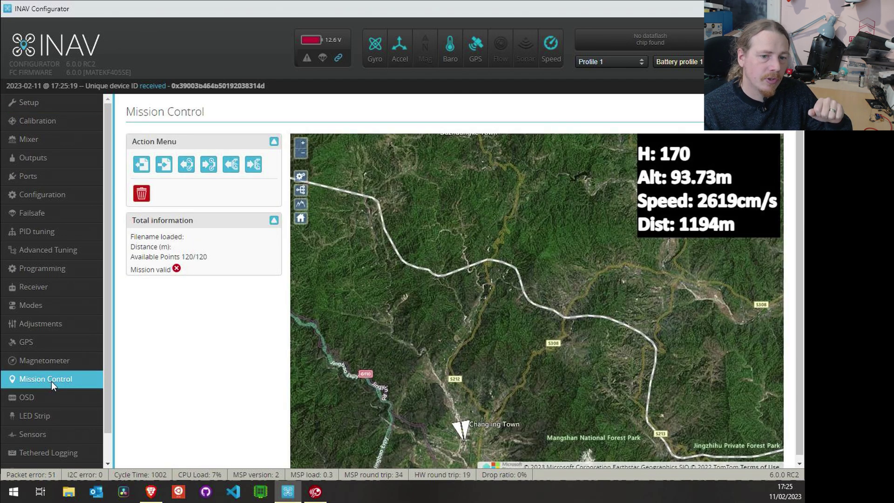
{"action": "left_click_drag", "start_coordinate": [437, 410], "coordinate": [448, 298]}
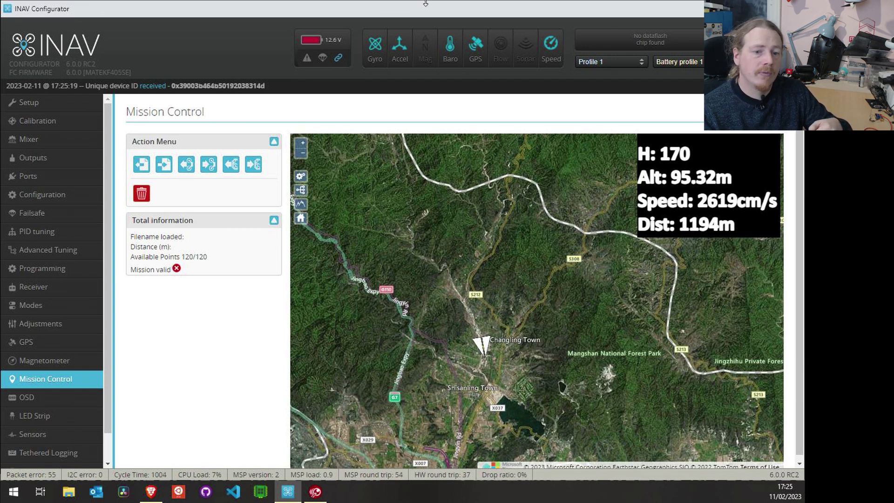
{"action": "left_click_drag", "start_coordinate": [447, 340], "coordinate": [484, 306]}
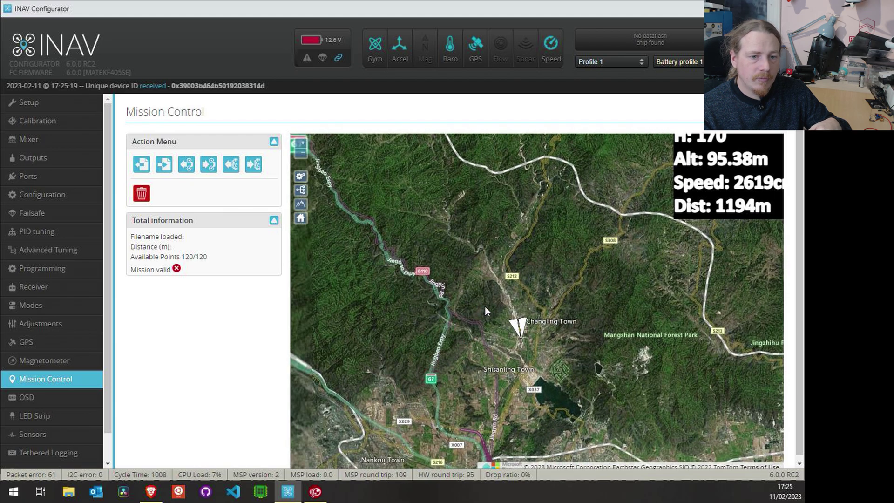
{"action": "scroll", "coordinate": [476, 315], "scroll_direction": "up", "scroll_amount": 1}
{"action": "scroll", "coordinate": [474, 344], "scroll_direction": "down", "scroll_amount": 1}
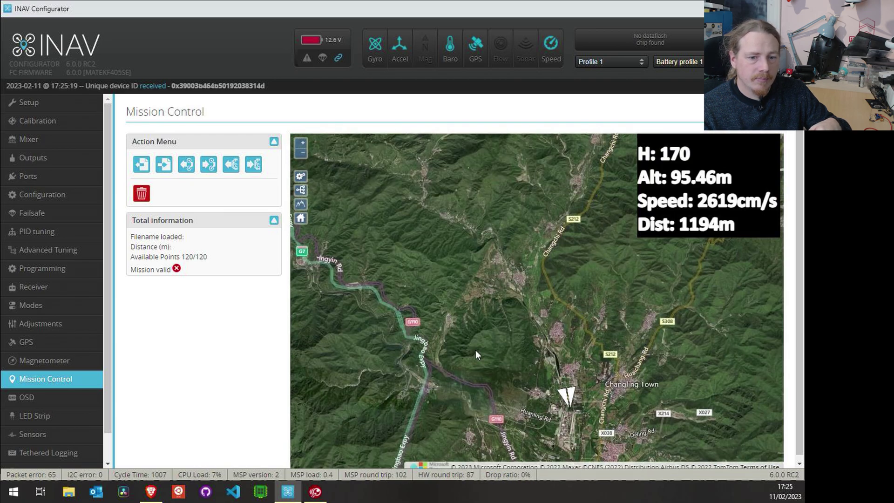
{"action": "scroll", "coordinate": [525, 317], "scroll_direction": "up", "scroll_amount": 1}
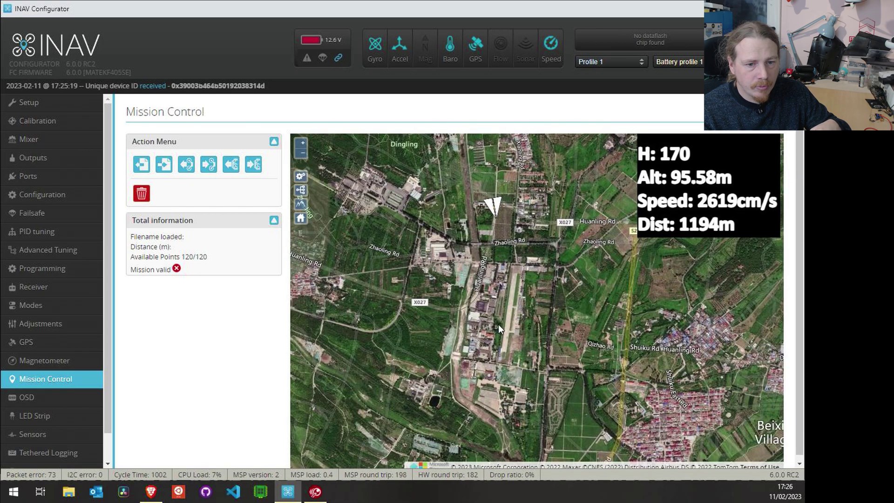
{"action": "scroll", "coordinate": [511, 331], "scroll_direction": "up", "scroll_amount": 2}
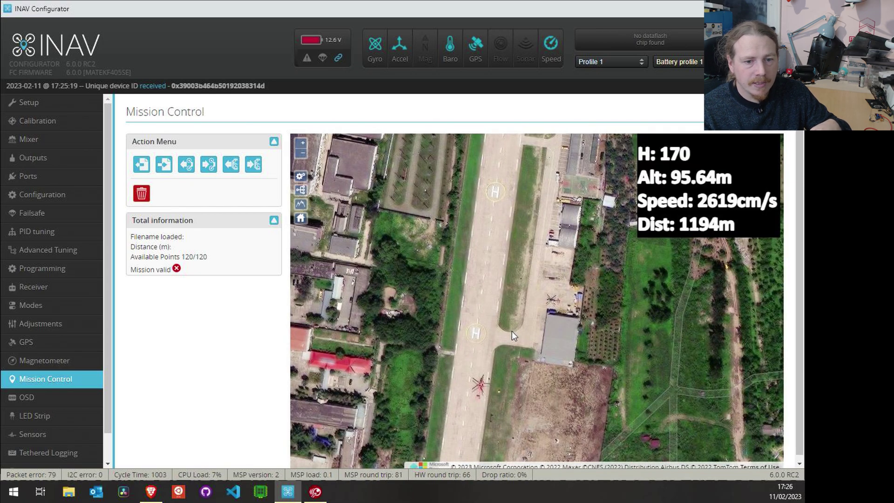
{"action": "scroll", "coordinate": [509, 331], "scroll_direction": "down", "scroll_amount": 4}
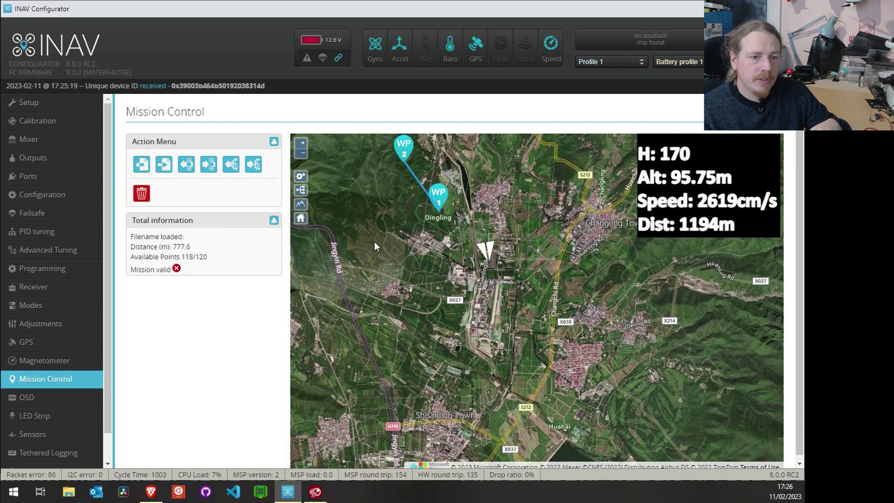
{"action": "left_click", "coordinate": [586, 289]}
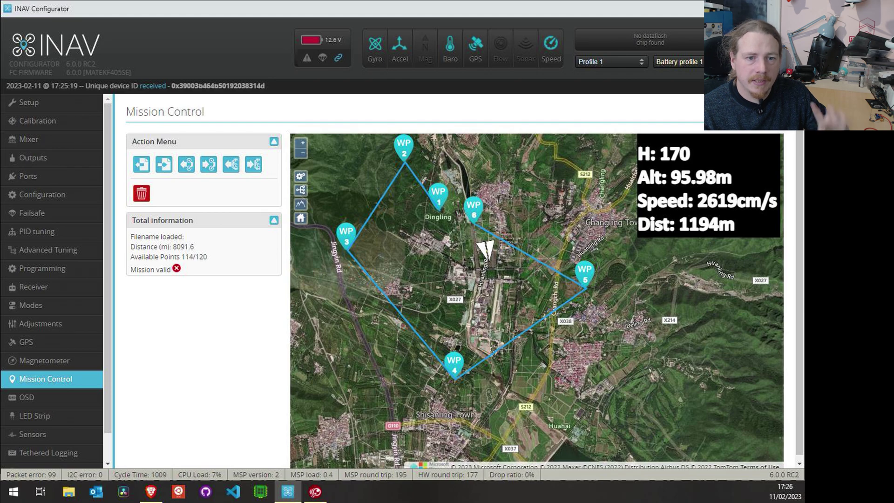
Switch to X-Plane 11 and start a new flight with INAV VR Wing Noob from Runway 01 at Beijing Dingling
{"action": "key", "text": "alt+F4"}
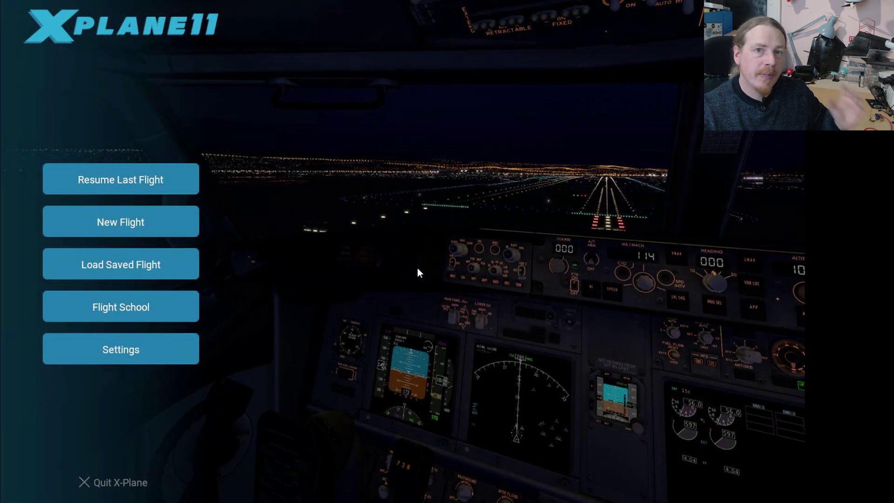
{"action": "left_click", "coordinate": [100, 225]}
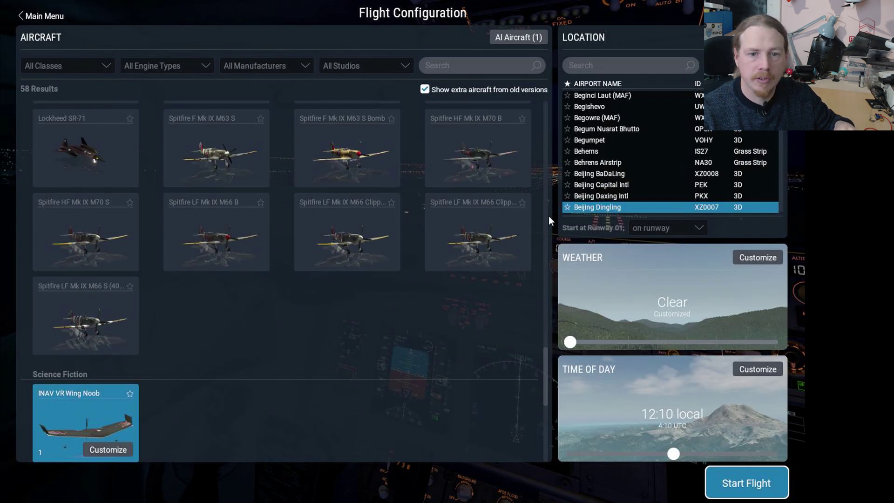
{"action": "double_click", "coordinate": [593, 210]}
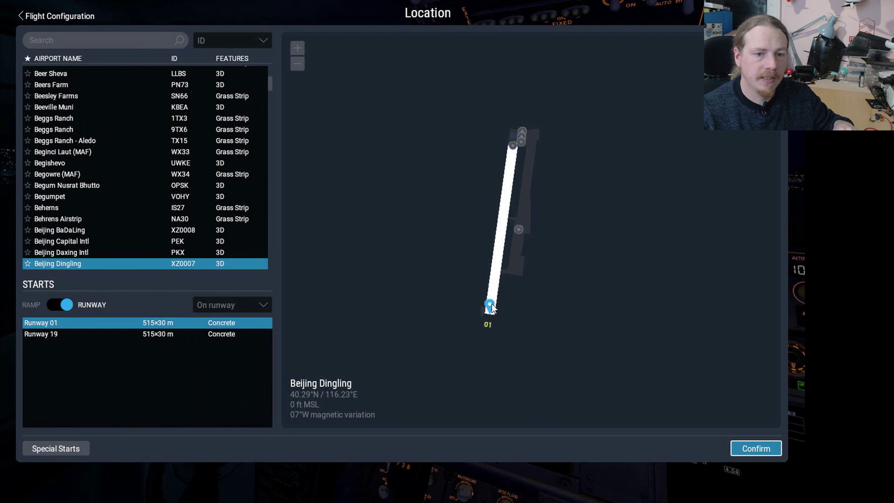
{"action": "left_click", "coordinate": [770, 450]}
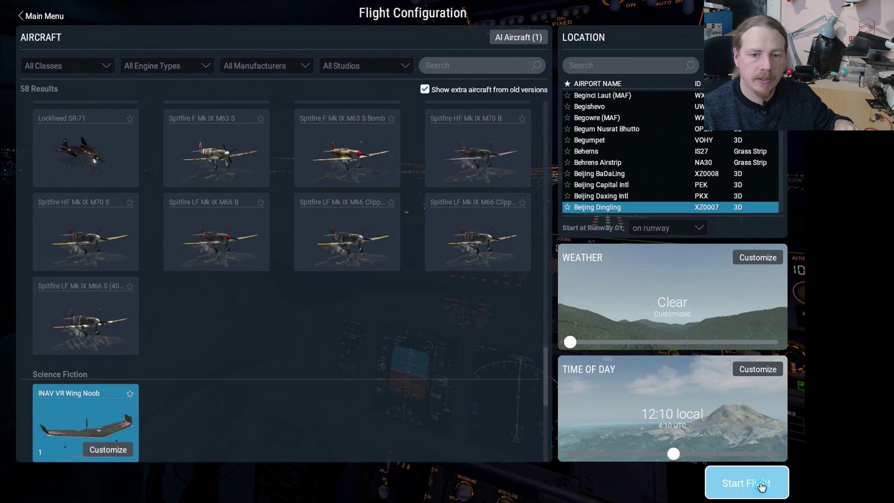
{"action": "left_click", "coordinate": [764, 482]}
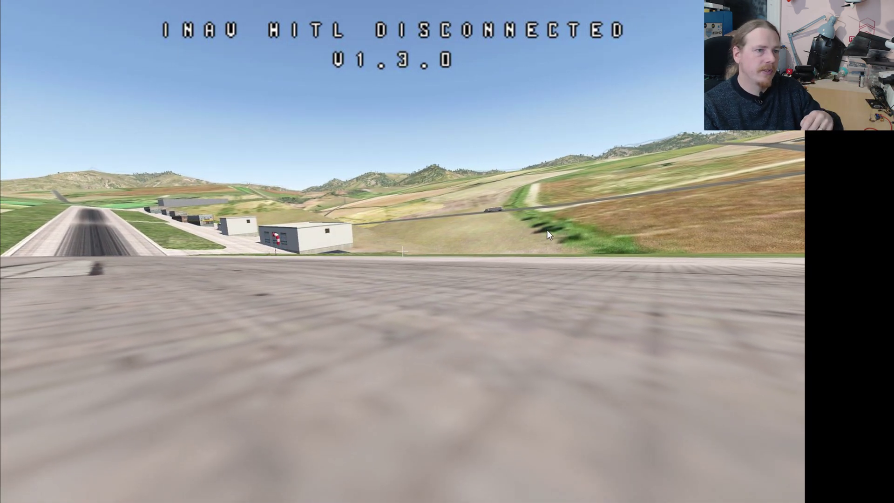
Connect the INAV HITL plugin to the flight controller and start the aircraft's engines to running
{"action": "left_click", "coordinate": [163, 9]}
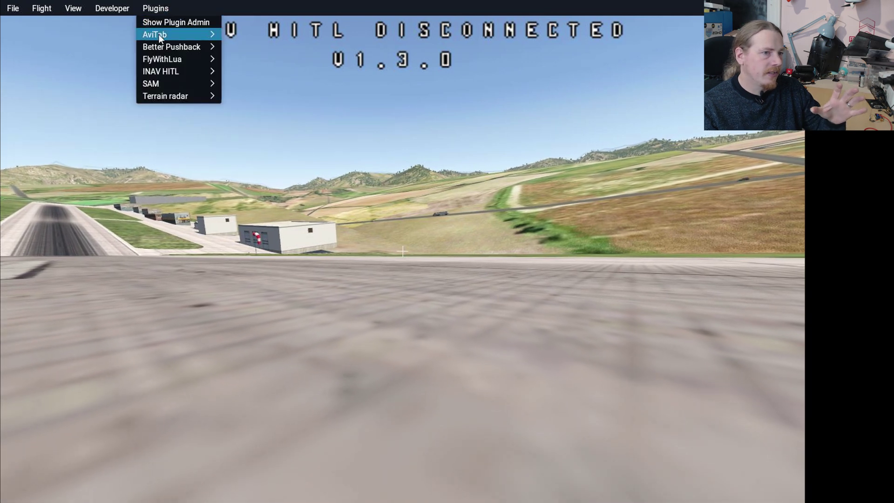
{"action": "left_click", "coordinate": [174, 71]}
{"action": "mouse_move", "coordinate": [270, 71]}
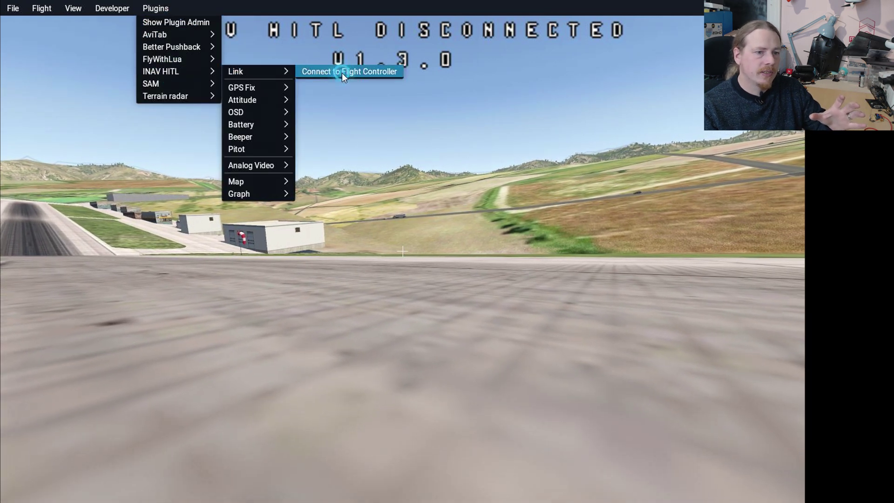
{"action": "left_click", "coordinate": [342, 72]}
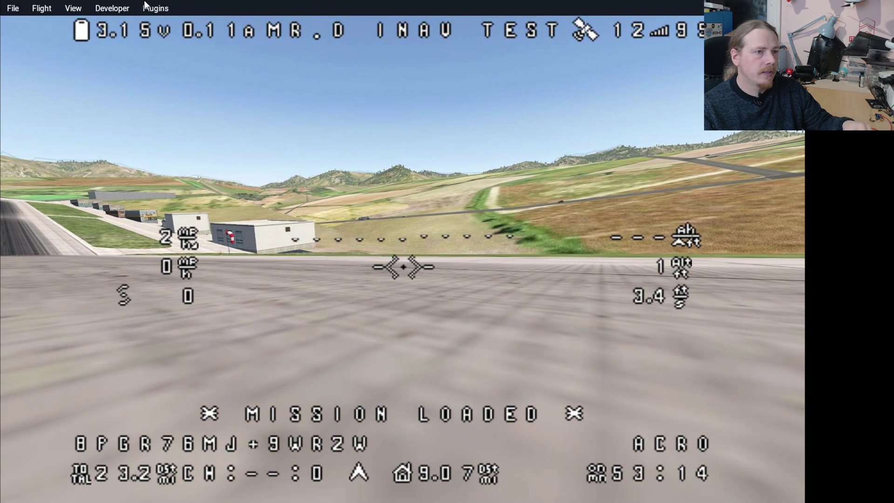
{"action": "left_click", "coordinate": [41, 8]}
{"action": "left_click", "coordinate": [82, 164]}
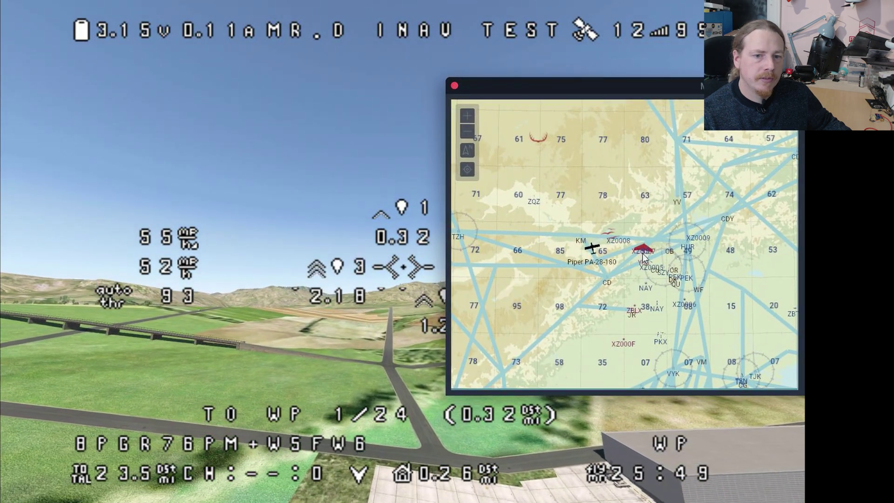
Zoom the map in on the aircraft, move the map window aside from the flight display, and bring the aircraft into its visible area
{"action": "left_click", "coordinate": [467, 116]}
{"action": "left_click", "coordinate": [467, 116]}
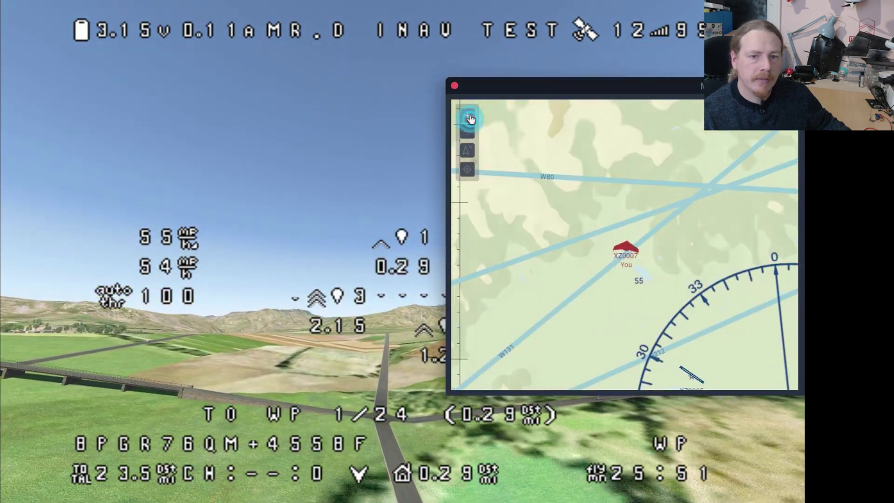
{"action": "mouse_move", "coordinate": [629, 229]}
{"action": "left_mouse_down"}
{"action": "mouse_move", "coordinate": [558, 259]}
{"action": "mouse_move", "coordinate": [528, 311]}
{"action": "left_mouse_up"}
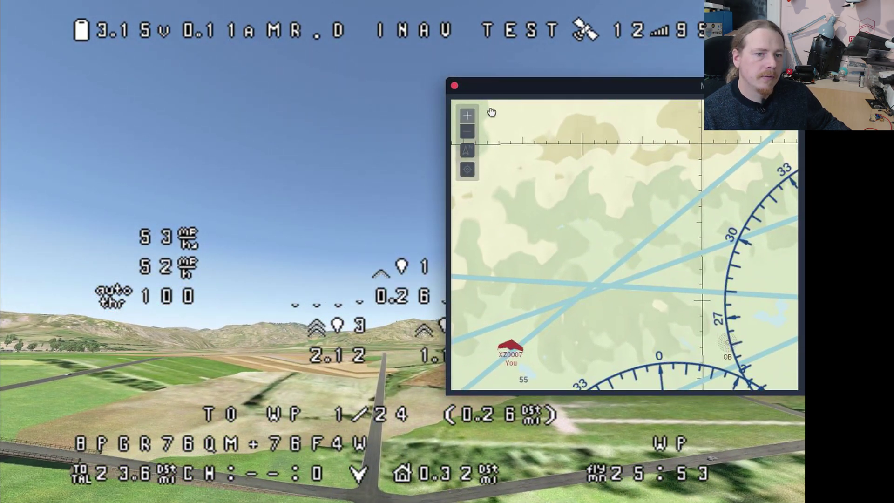
{"action": "left_click_drag", "start_coordinate": [538, 98], "coordinate": [793, 97]}
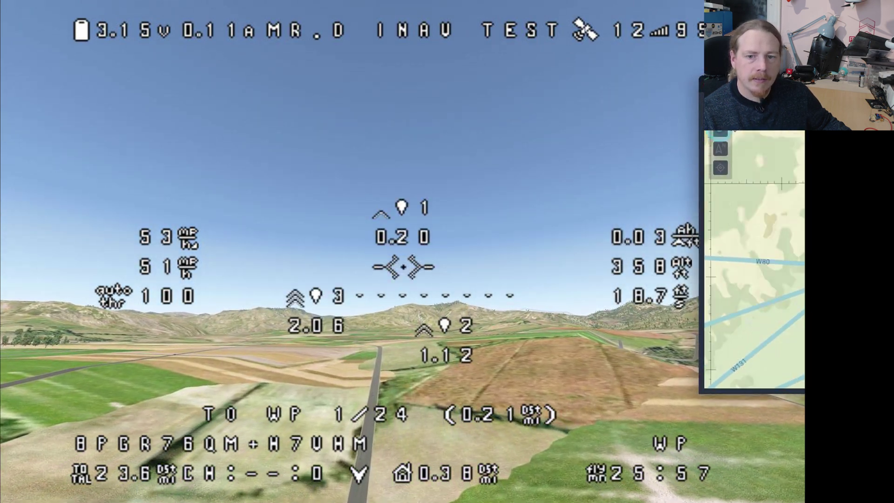
{"action": "mouse_move", "coordinate": [789, 237]}
{"action": "left_mouse_down"}
{"action": "mouse_move", "coordinate": [750, 225]}
{"action": "mouse_move", "coordinate": [754, 283]}
{"action": "left_mouse_up"}
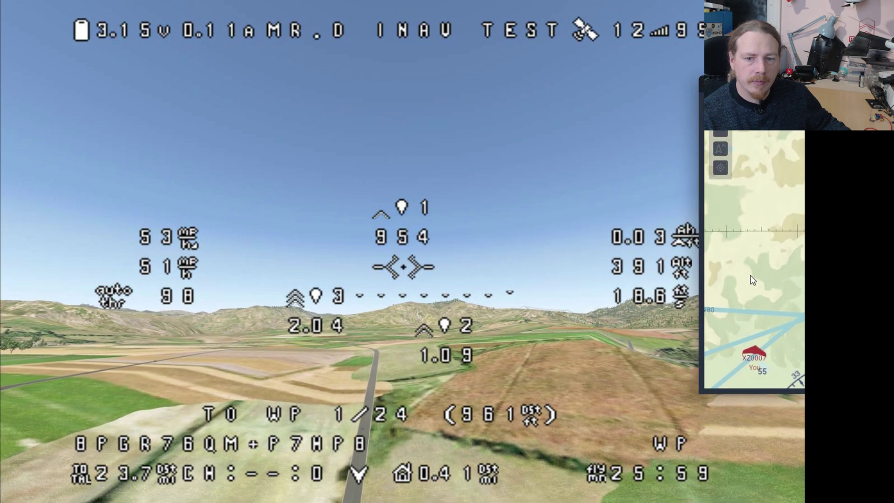